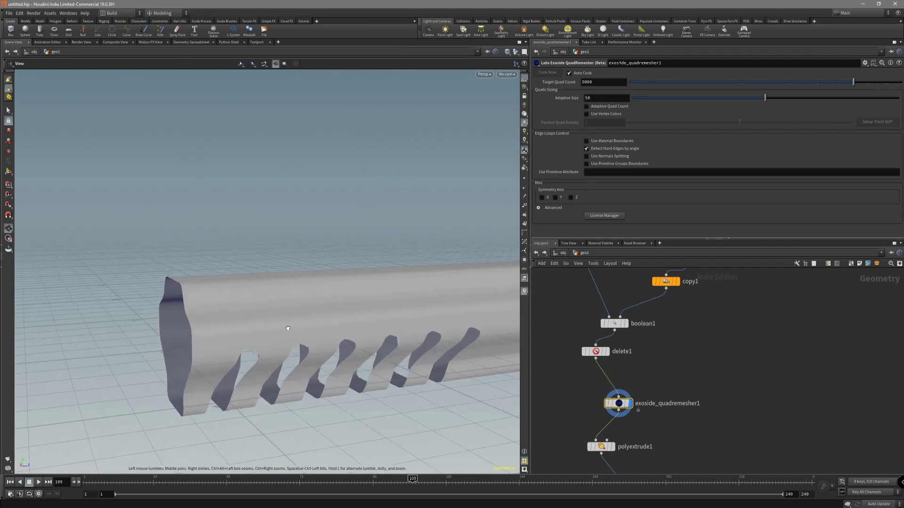
{"action": "middle_click_drag", "start_coordinate": [329, 337], "coordinate": [252, 298], "text": "alt"}
{"action": "mouse_move", "coordinate": [252, 298]}
{"action": "left_mouse_down", "text": "alt"}
{"action": "mouse_move", "coordinate": [277, 281]}
{"action": "mouse_move", "coordinate": [238, 302]}
{"action": "mouse_move", "coordinate": [250, 314]}
{"action": "left_mouse_up", "text": "alt"}
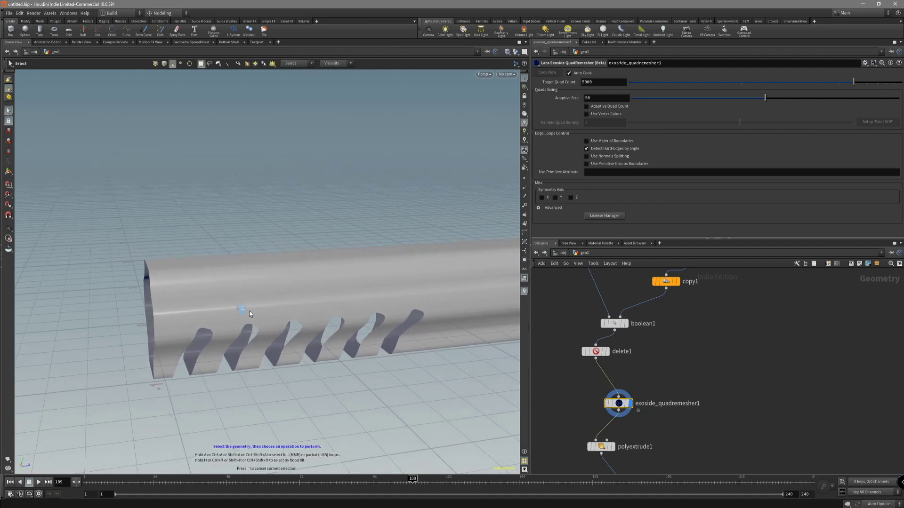
{"action": "left_click_drag", "start_coordinate": [247, 281], "coordinate": [278, 285], "text": "alt"}
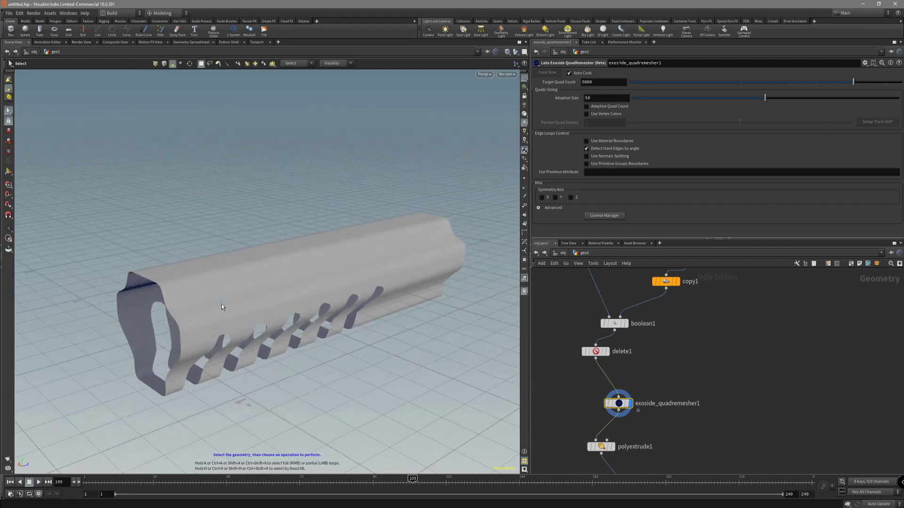
{"action": "left_click_drag", "start_coordinate": [238, 308], "coordinate": [208, 309], "text": "alt"}
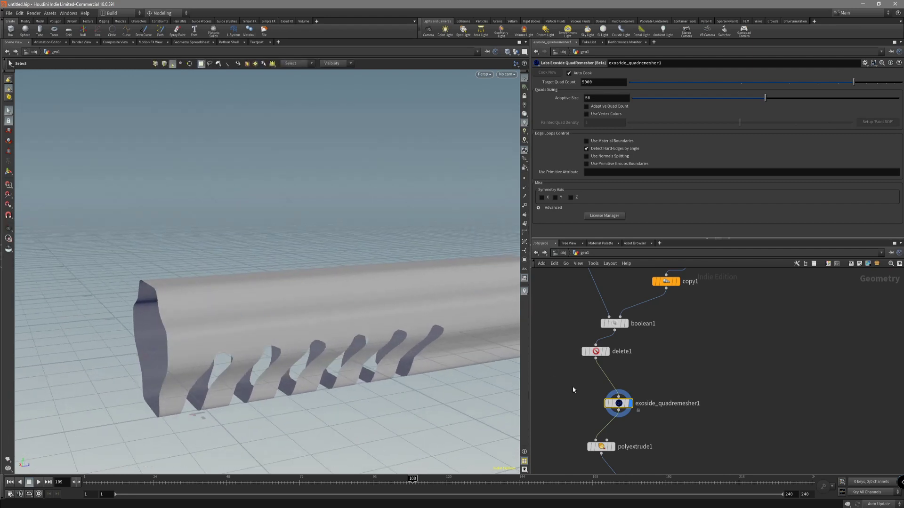
Open the QuadRemesher node's help page, skim its FAQ and licence sections, and minimise the help window
{"action": "left_click", "coordinate": [898, 63]}
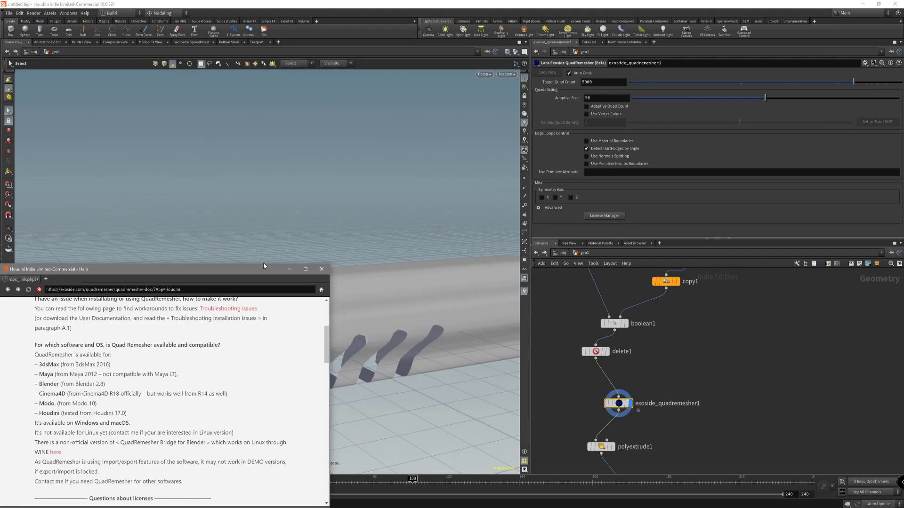
{"action": "left_click_drag", "start_coordinate": [264, 263], "coordinate": [410, 229]}
{"action": "scroll", "coordinate": [350, 351], "scroll_direction": "down", "scroll_amount": 10}
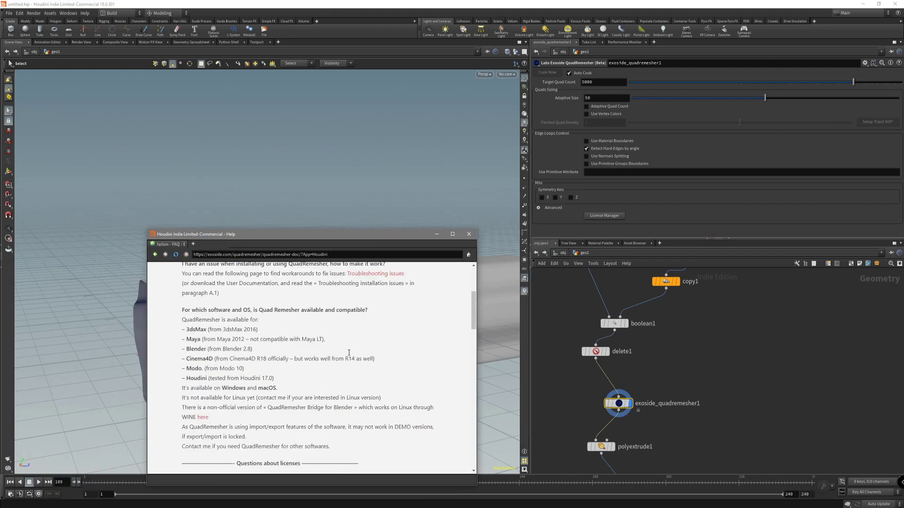
{"action": "scroll", "coordinate": [351, 351], "scroll_direction": "down", "scroll_amount": 6}
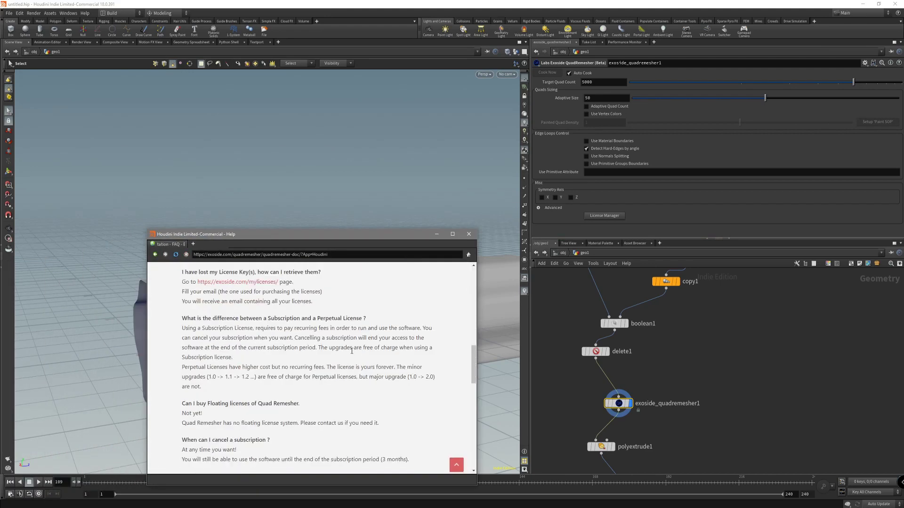
{"action": "scroll", "coordinate": [352, 351], "scroll_direction": "down", "scroll_amount": 5}
{"action": "scroll", "coordinate": [349, 348], "scroll_direction": "up", "scroll_amount": 10}
{"action": "scroll", "coordinate": [349, 347], "scroll_direction": "up", "scroll_amount": 8}
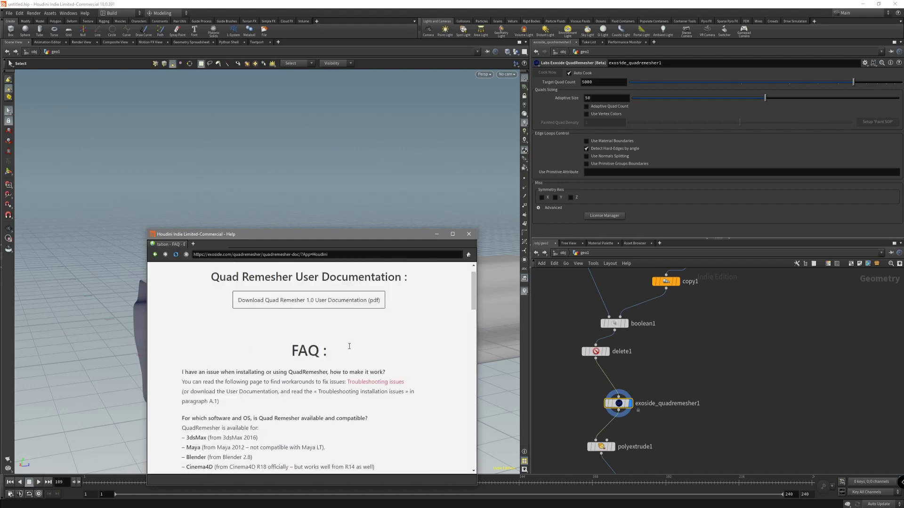
{"action": "left_click", "coordinate": [439, 234]}
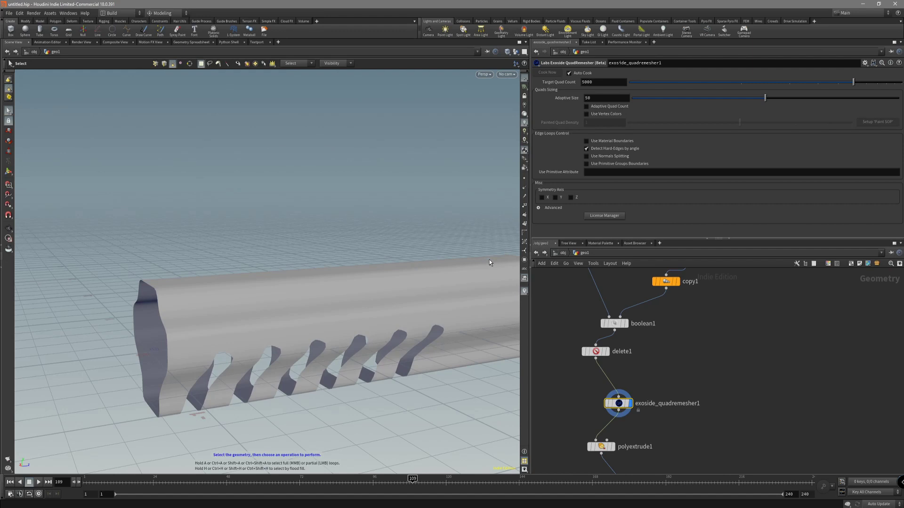
Examine the remeshed body's slanted slots from several angles, with the wireframe shown over the shading
{"action": "left_click_drag", "start_coordinate": [490, 263], "coordinate": [385, 320]}
{"action": "left_click_drag", "start_coordinate": [328, 312], "coordinate": [355, 300]}
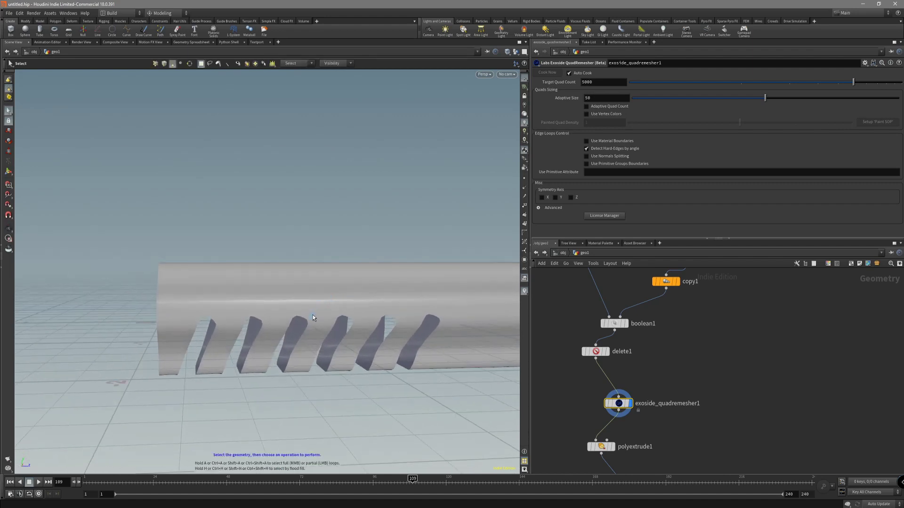
{"action": "left_click_drag", "start_coordinate": [320, 330], "coordinate": [372, 294]}
{"action": "left_click_drag", "start_coordinate": [369, 330], "coordinate": [328, 319]}
{"action": "mouse_move", "coordinate": [266, 288]}
{"action": "left_mouse_down"}
{"action": "mouse_move", "coordinate": [319, 291]}
{"action": "mouse_move", "coordinate": [298, 266]}
{"action": "mouse_move", "coordinate": [322, 287]}
{"action": "mouse_move", "coordinate": [258, 296]}
{"action": "left_mouse_up"}
{"action": "key", "text": "shift+w"}
{"action": "key", "text": "s"}
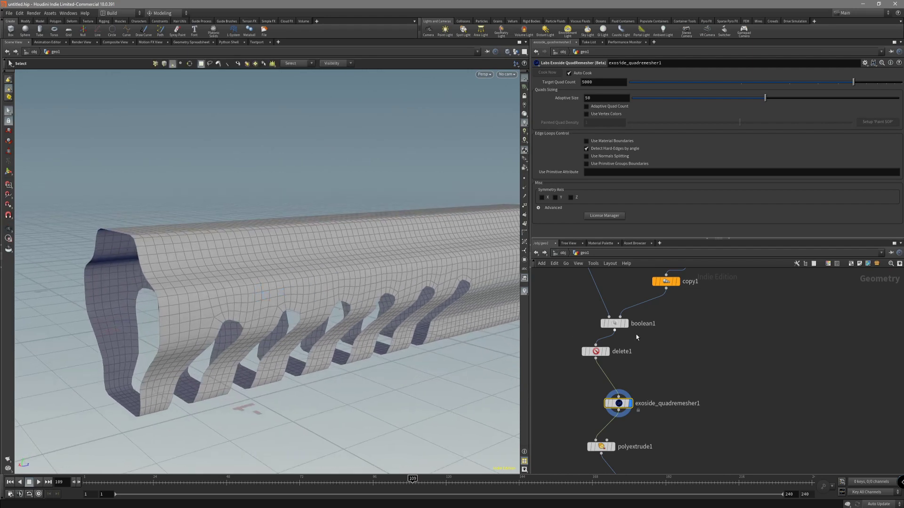
Display the boolean1 node's output and compare its slot cuts with and without the wireframe overlay
{"action": "middle_click_drag", "start_coordinate": [662, 337], "coordinate": [657, 357]}
{"action": "scroll", "coordinate": [561, 301], "scroll_direction": "down", "scroll_amount": 1}
{"action": "middle_click_drag", "start_coordinate": [560, 301], "coordinate": [539, 386]}
{"action": "middle_click_drag", "start_coordinate": [599, 388], "coordinate": [632, 377]}
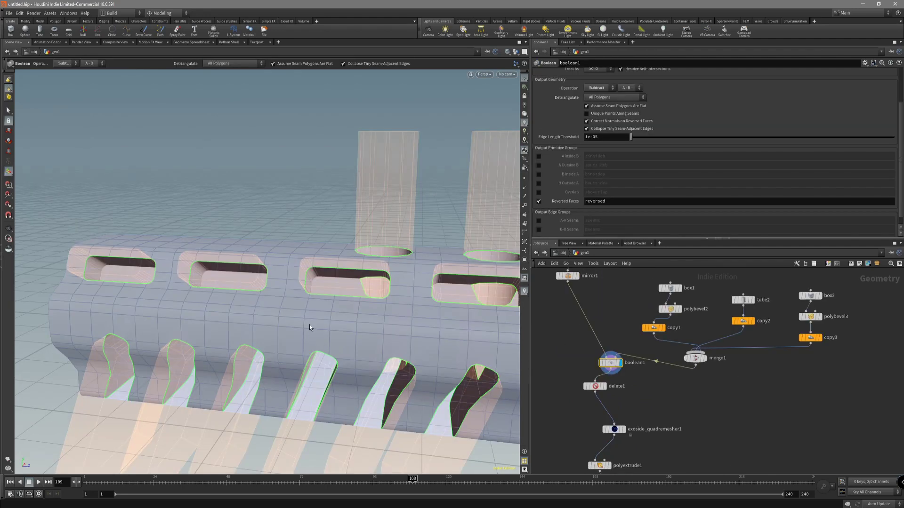
{"action": "key", "text": "Escape"}
{"action": "mouse_move", "coordinate": [298, 320]}
{"action": "left_mouse_down"}
{"action": "mouse_move", "coordinate": [309, 322]}
{"action": "mouse_move", "coordinate": [291, 339]}
{"action": "mouse_move", "coordinate": [315, 295]}
{"action": "left_mouse_up"}
{"action": "key", "text": "shift+w"}
{"action": "key", "text": "shift+w"}
{"action": "left_click_drag", "start_coordinate": [343, 352], "coordinate": [348, 323]}
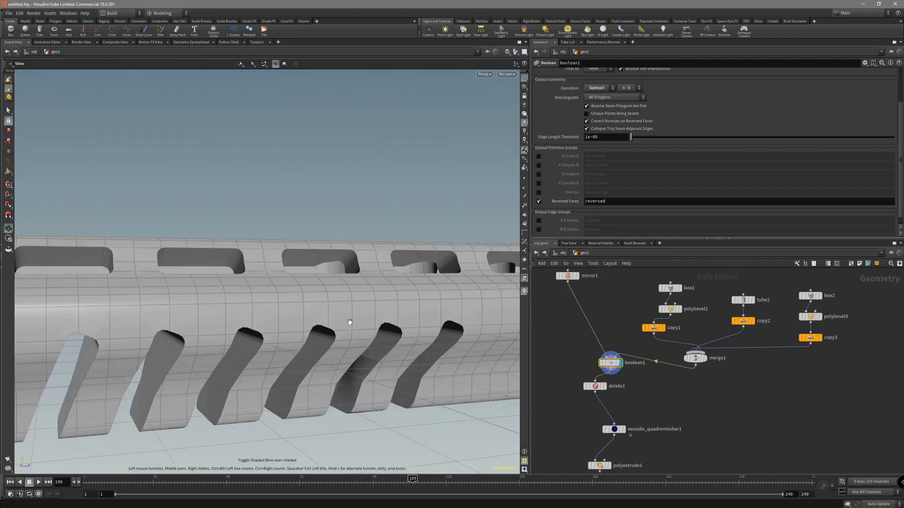
Examine the boolean body from its open end, including the cutter guide shapes passing through it
{"action": "right_click_drag", "start_coordinate": [349, 323], "coordinate": [361, 343]}
{"action": "key", "text": "shift+w"}
{"action": "left_click_drag", "start_coordinate": [361, 343], "coordinate": [350, 305]}
{"action": "key", "text": "shift+w"}
{"action": "right_click_drag", "start_coordinate": [350, 305], "coordinate": [270, 332]}
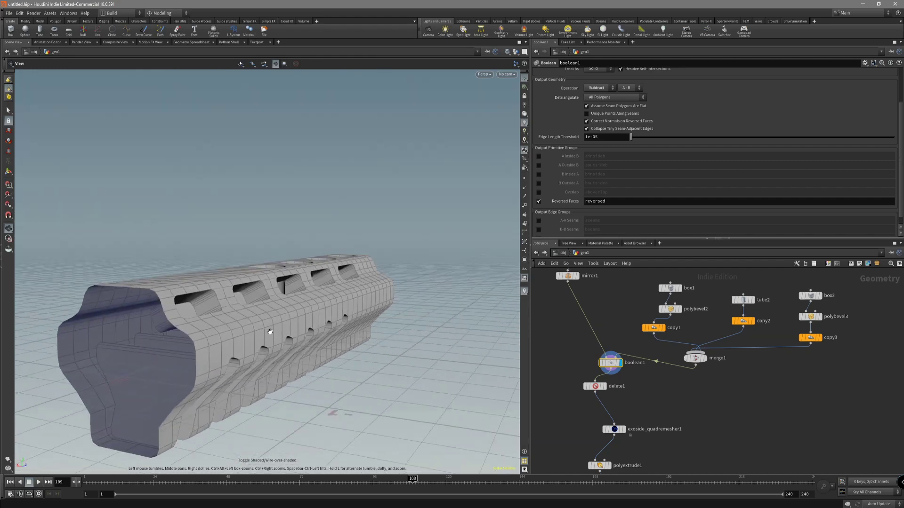
{"action": "left_click_drag", "start_coordinate": [270, 332], "coordinate": [299, 311]}
{"action": "key", "text": "Return"}
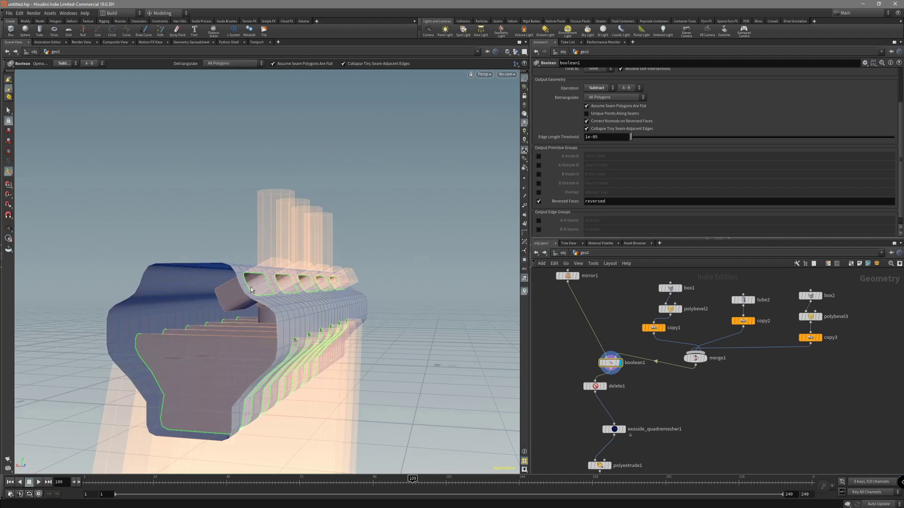
{"action": "left_click_drag", "start_coordinate": [253, 390], "coordinate": [217, 335]}
{"action": "key", "text": "Escape"}
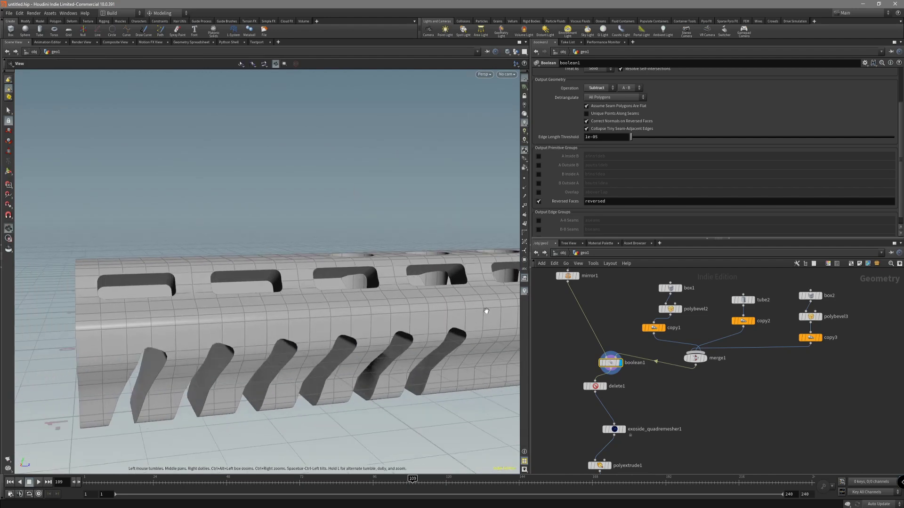
Display the combined cutter shapes of merge1 and switch the display back to boolean1 with its cutter guides
{"action": "left_click", "coordinate": [695, 358]}
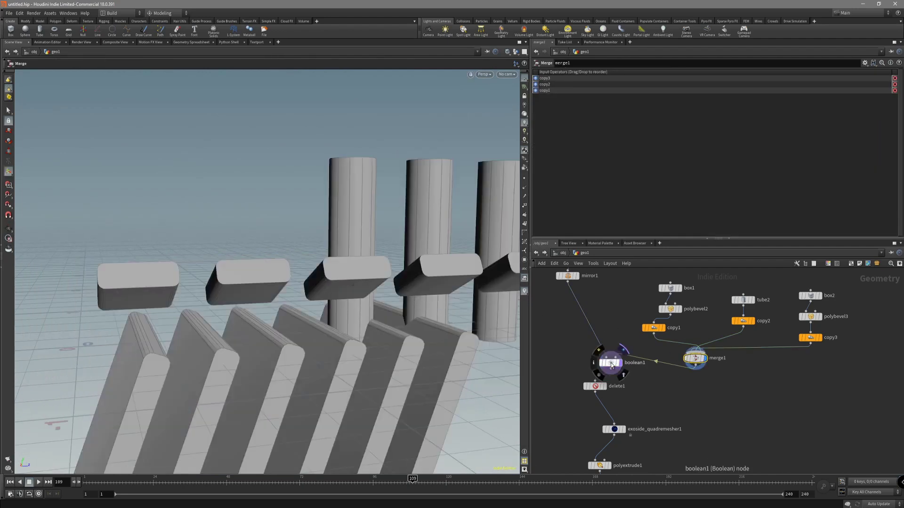
{"action": "left_click", "coordinate": [610, 365]}
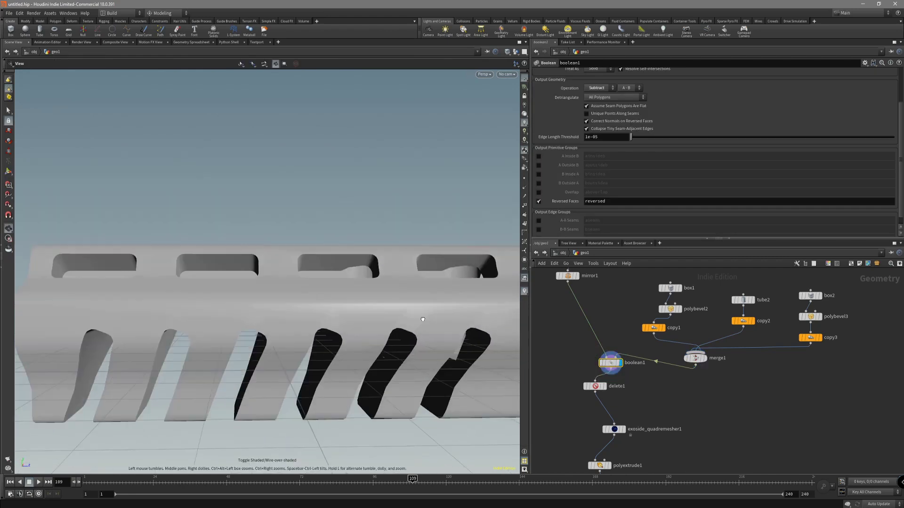
{"action": "key", "text": "Return"}
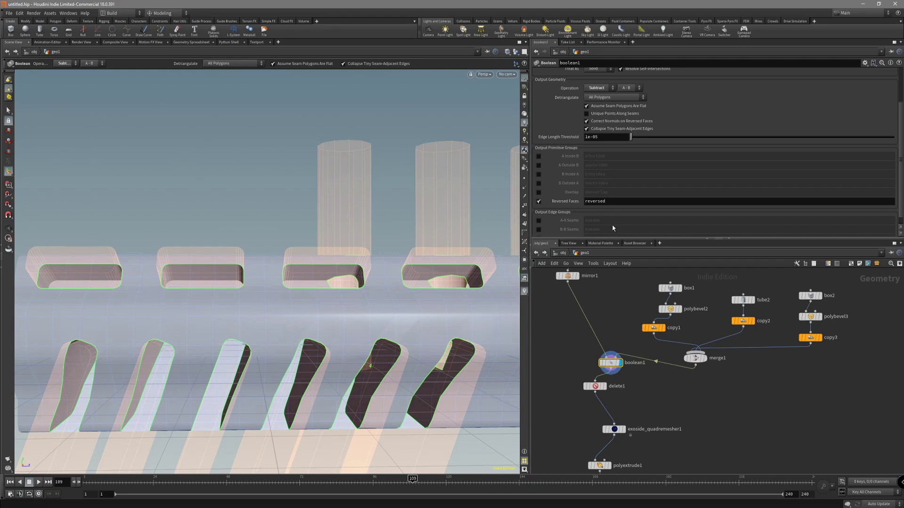
Display the delete1 node's output and examine the open shell without the reversed faces, toggling the wireframe overlay
{"action": "left_click", "coordinate": [605, 386]}
{"action": "key", "text": "shift+w"}
{"action": "mouse_move", "coordinate": [460, 343]}
{"action": "left_mouse_down", "text": "alt"}
{"action": "mouse_move", "coordinate": [443, 314]}
{"action": "mouse_move", "coordinate": [404, 353]}
{"action": "mouse_move", "coordinate": [307, 337]}
{"action": "mouse_move", "coordinate": [315, 369]}
{"action": "mouse_move", "coordinate": [326, 290]}
{"action": "mouse_move", "coordinate": [369, 303]}
{"action": "mouse_move", "coordinate": [337, 297]}
{"action": "mouse_move", "coordinate": [393, 323]}
{"action": "left_mouse_up", "text": "alt"}
{"action": "key", "text": "shift+w"}
{"action": "key", "text": "shift+w"}
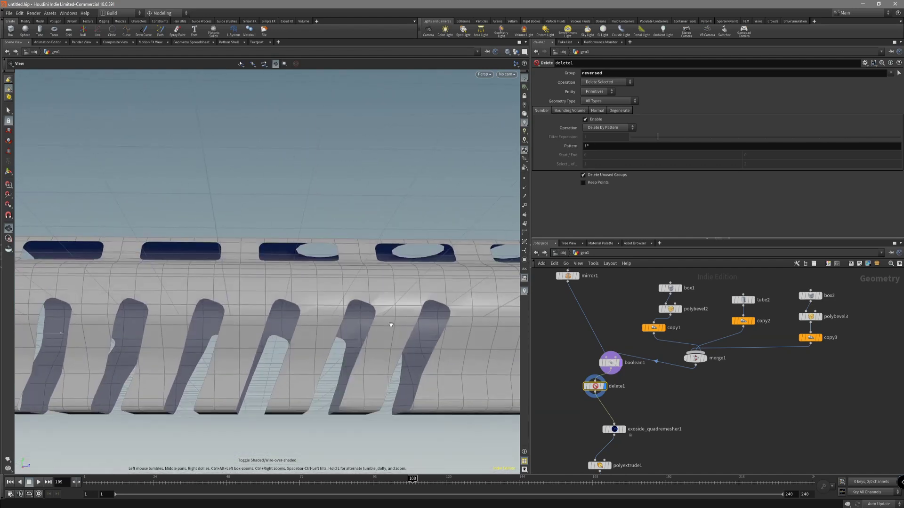
{"action": "key", "text": "Return"}
{"action": "scroll", "coordinate": [614, 407], "scroll_direction": "up", "scroll_amount": 2}
Display the exoside_quadremesher1 node's result with a Target Quad Count of 5000
{"action": "left_click", "coordinate": [603, 444]}
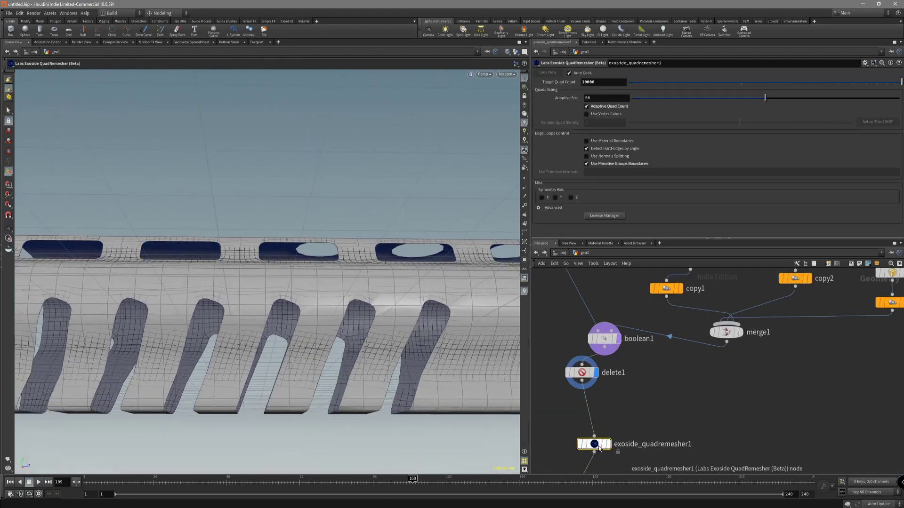
{"action": "key", "text": "r"}
{"action": "mouse_move", "coordinate": [457, 306]}
{"action": "left_mouse_down", "text": "alt"}
{"action": "mouse_move", "coordinate": [452, 323]}
{"action": "mouse_move", "coordinate": [395, 308]}
{"action": "mouse_move", "coordinate": [448, 300]}
{"action": "left_mouse_up", "text": "alt"}
{"action": "key", "text": "shift+w"}
{"action": "key", "text": "shift+w"}
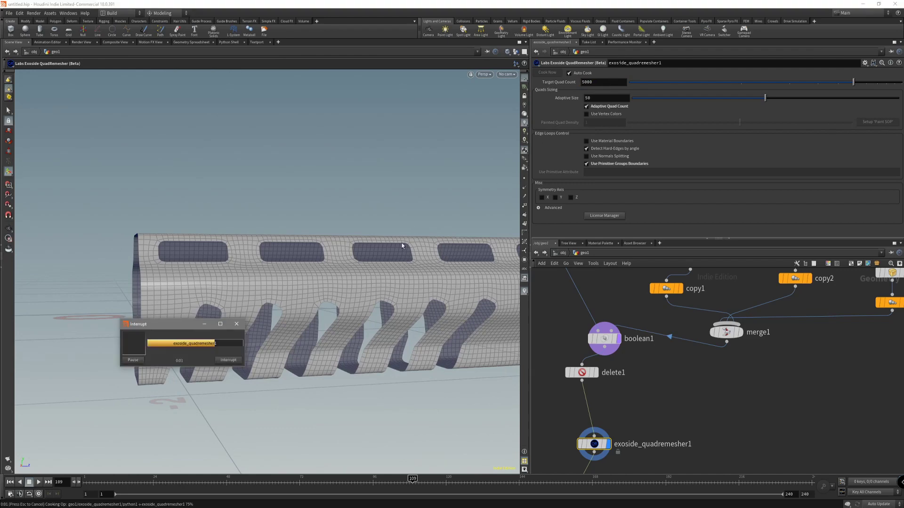
Examine the quad flow around the rectangular slots, round holes and slanted cuts of the remeshed body
{"action": "key", "text": "shift+w"}
{"action": "left_click_drag", "start_coordinate": [422, 270], "coordinate": [320, 293], "text": "alt"}
{"action": "key", "text": "shift+w"}
{"action": "right_click_drag", "start_coordinate": [320, 293], "coordinate": [404, 240], "text": "alt"}
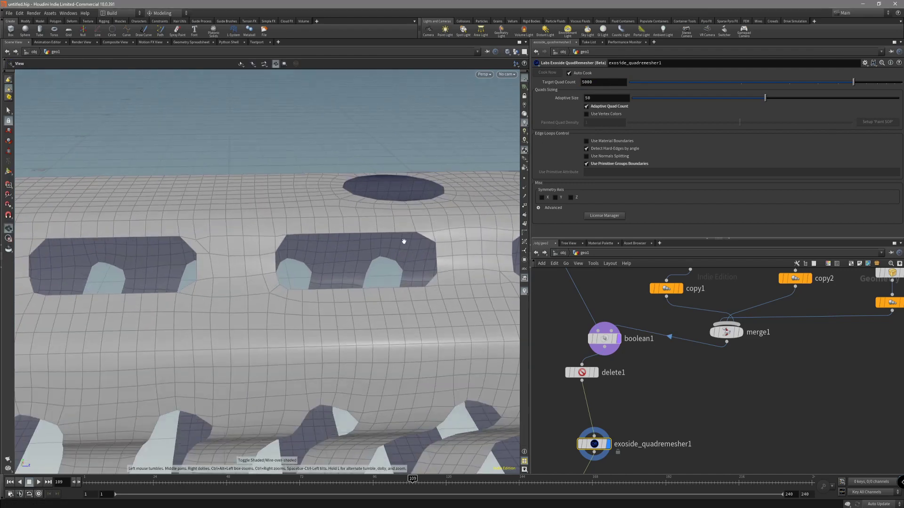
{"action": "middle_click_drag", "start_coordinate": [462, 254], "coordinate": [373, 252], "text": "alt"}
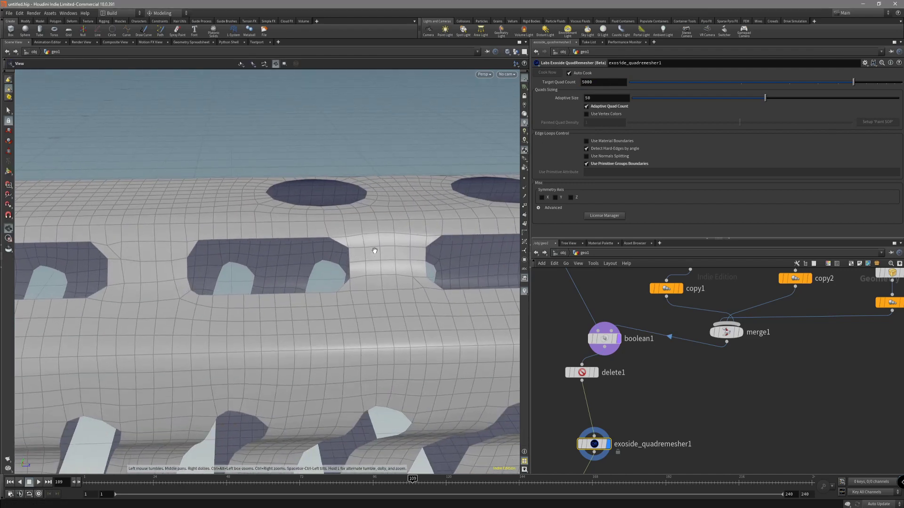
{"action": "middle_click_drag", "start_coordinate": [145, 256], "coordinate": [292, 271], "text": "alt"}
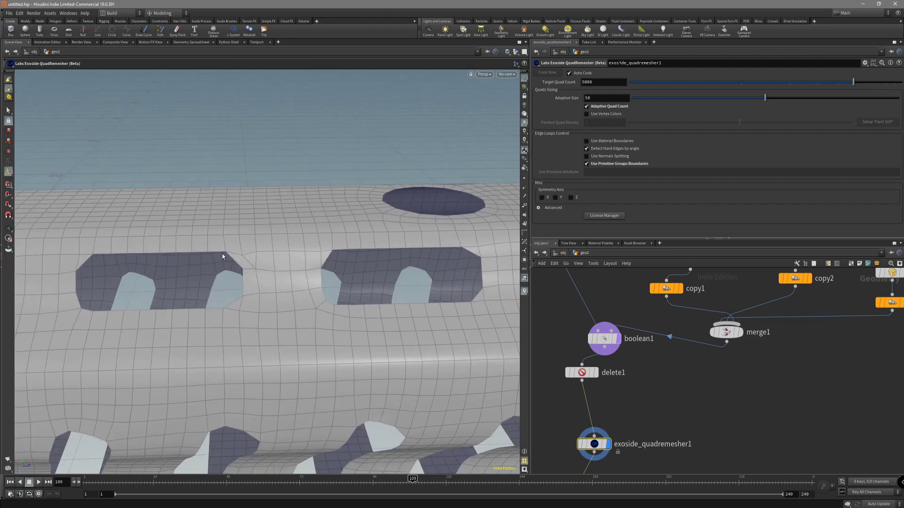
{"action": "middle_click_drag", "start_coordinate": [237, 290], "coordinate": [419, 288], "text": "alt"}
{"action": "right_click_drag", "start_coordinate": [419, 288], "coordinate": [337, 306], "text": "alt"}
{"action": "middle_click_drag", "start_coordinate": [475, 251], "coordinate": [369, 269], "text": "alt"}
{"action": "left_click_drag", "start_coordinate": [369, 268], "coordinate": [350, 282], "text": "alt"}
Set the QuadRemesher's Target Quad Count to 10000 and check the denser mesh around the slots and round holes
{"action": "key", "text": "space+4"}
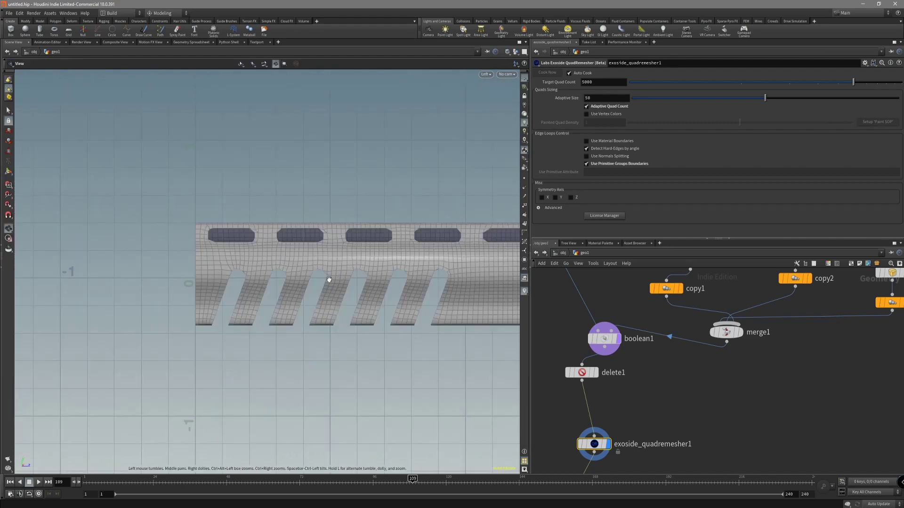
{"action": "scroll", "coordinate": [329, 280], "scroll_direction": "up", "scroll_amount": 3}
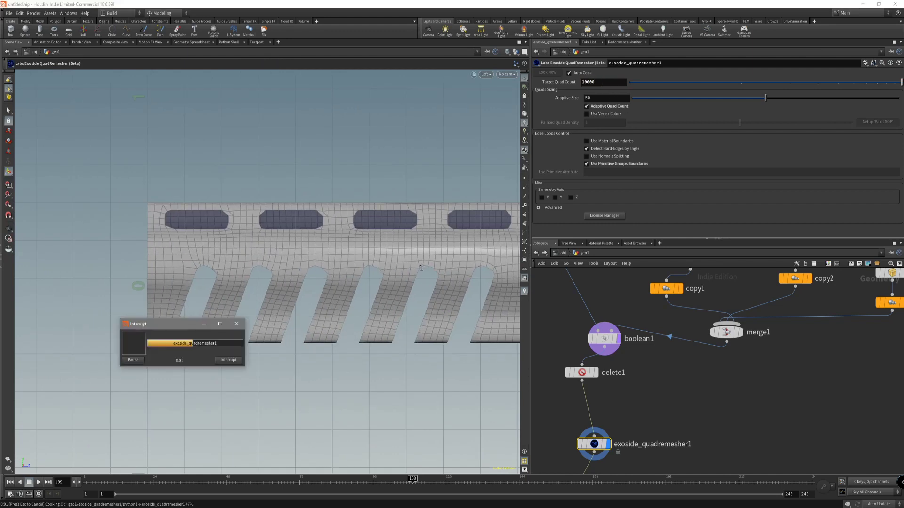
{"action": "key", "text": "space+1"}
{"action": "mouse_move", "coordinate": [403, 245]}
{"action": "left_mouse_down"}
{"action": "mouse_move", "coordinate": [390, 255]}
{"action": "mouse_move", "coordinate": [374, 215]}
{"action": "mouse_move", "coordinate": [359, 282]}
{"action": "mouse_move", "coordinate": [239, 247]}
{"action": "left_mouse_up"}
{"action": "key", "text": "shift+w"}
{"action": "key", "text": "shift+w"}
{"action": "mouse_move", "coordinate": [355, 232]}
{"action": "left_mouse_down"}
{"action": "mouse_move", "coordinate": [410, 210]}
{"action": "mouse_move", "coordinate": [359, 254]}
{"action": "mouse_move", "coordinate": [339, 226]}
{"action": "mouse_move", "coordinate": [307, 268]}
{"action": "mouse_move", "coordinate": [359, 283]}
{"action": "mouse_move", "coordinate": [323, 289]}
{"action": "mouse_move", "coordinate": [339, 268]}
{"action": "left_mouse_up"}
{"action": "scroll", "coordinate": [426, 234], "scroll_direction": "up", "scroll_amount": 3}
{"action": "mouse_move", "coordinate": [426, 233]}
{"action": "left_mouse_down"}
{"action": "mouse_move", "coordinate": [369, 304]}
{"action": "mouse_move", "coordinate": [396, 262]}
{"action": "mouse_move", "coordinate": [412, 284]}
{"action": "left_mouse_up"}
{"action": "scroll", "coordinate": [758, 368], "scroll_direction": "down", "scroll_amount": 3}
Select the tube2 node that cuts the round holes and show its guide against the remeshed body
{"action": "middle_click_drag", "start_coordinate": [761, 369], "coordinate": [676, 415]}
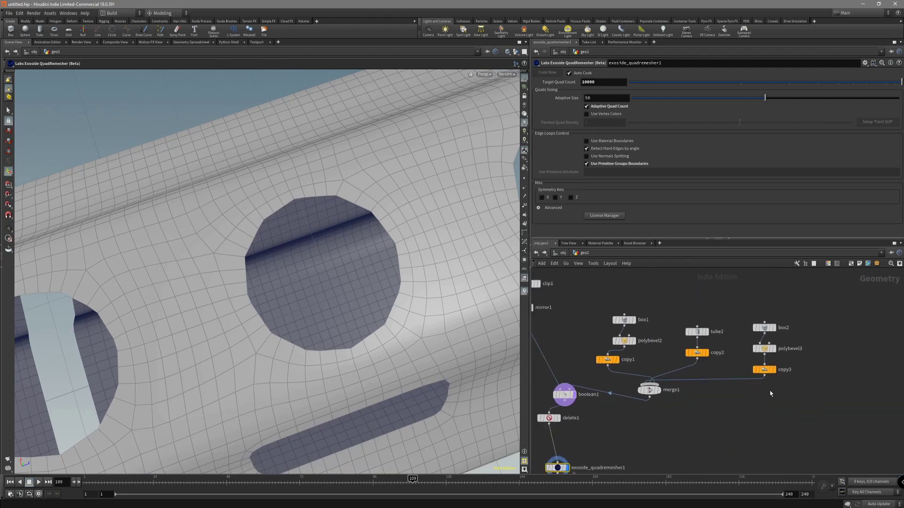
{"action": "middle_click_drag", "start_coordinate": [773, 385], "coordinate": [702, 407]}
{"action": "left_click", "coordinate": [622, 355]}
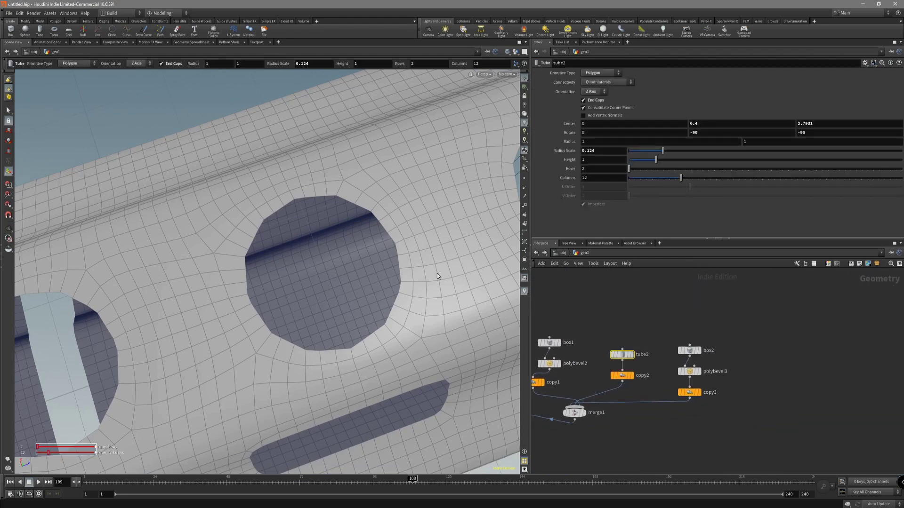
{"action": "scroll", "coordinate": [438, 277], "scroll_direction": "down", "scroll_amount": 4}
{"action": "middle_click_drag", "start_coordinate": [456, 234], "coordinate": [363, 250]}
{"action": "mouse_move", "coordinate": [363, 250]}
{"action": "left_mouse_down"}
{"action": "mouse_move", "coordinate": [348, 226]}
{"action": "mouse_move", "coordinate": [363, 267]}
{"action": "left_mouse_up"}
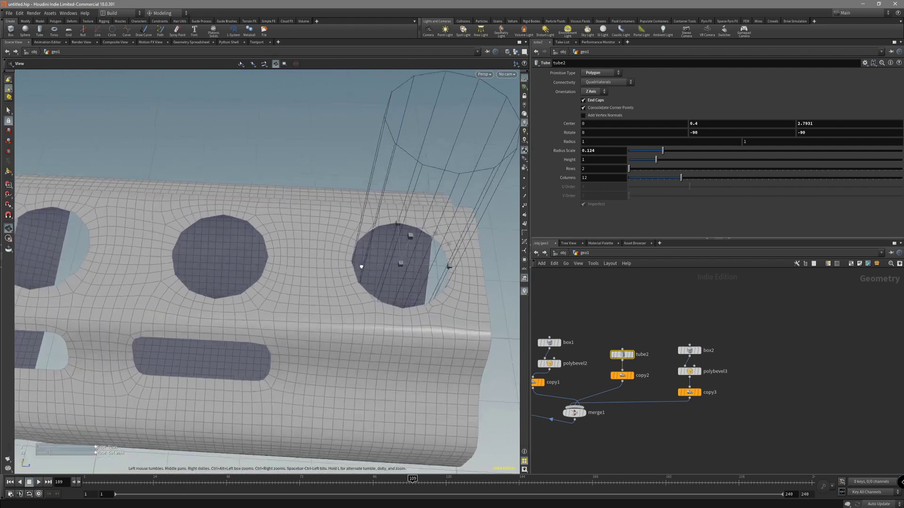
Examine the faceted rim of the end round hole and how it follows the tube2 cutter's sides
{"action": "scroll", "coordinate": [480, 278], "scroll_direction": "up", "scroll_amount": 4}
{"action": "middle_click_drag", "start_coordinate": [491, 279], "coordinate": [383, 279]}
{"action": "left_click_drag", "start_coordinate": [384, 278], "coordinate": [286, 254]}
{"action": "scroll", "coordinate": [374, 266], "scroll_direction": "up", "scroll_amount": 4}
{"action": "left_click_drag", "start_coordinate": [323, 288], "coordinate": [330, 245]}
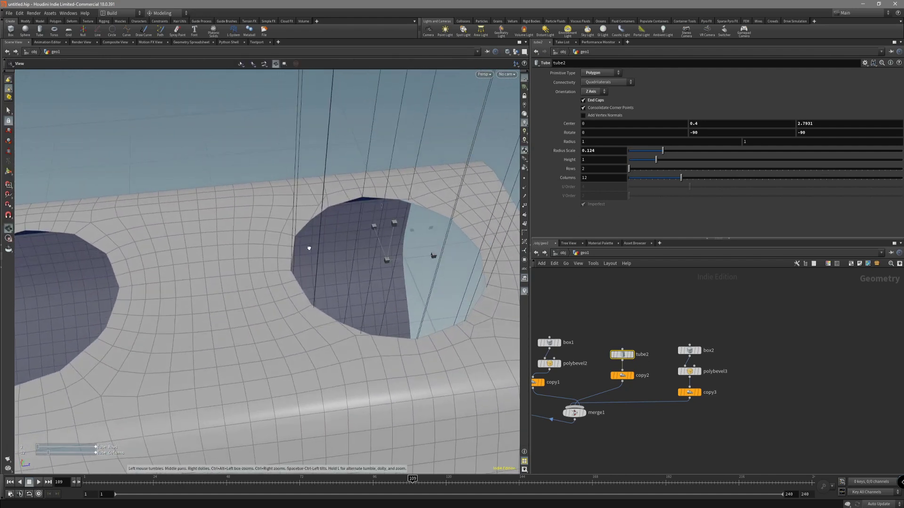
{"action": "key", "text": "Return"}
{"action": "scroll", "coordinate": [375, 203], "scroll_direction": "down", "scroll_amount": 3}
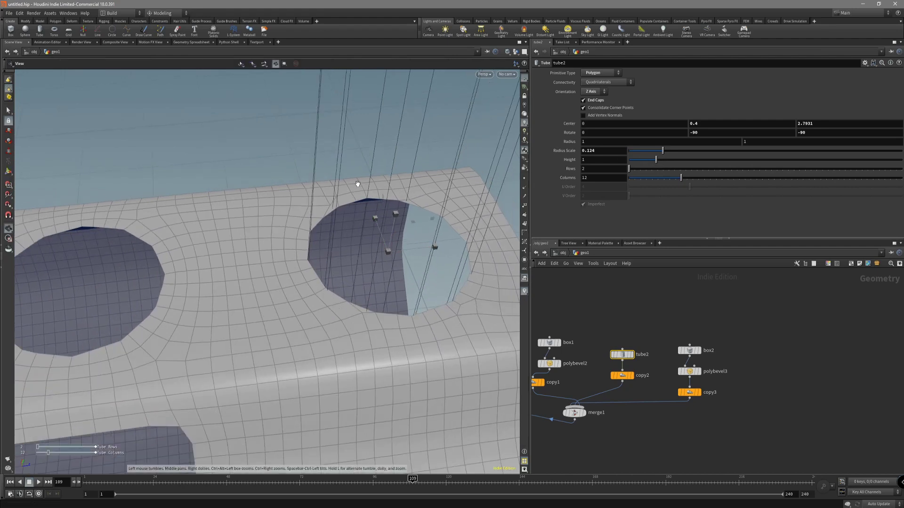
{"action": "left_click_drag", "start_coordinate": [357, 185], "coordinate": [294, 236]}
{"action": "scroll", "coordinate": [296, 238], "scroll_direction": "up", "scroll_amount": 4}
{"action": "left_click_drag", "start_coordinate": [364, 252], "coordinate": [278, 226]}
{"action": "key", "text": "Return"}
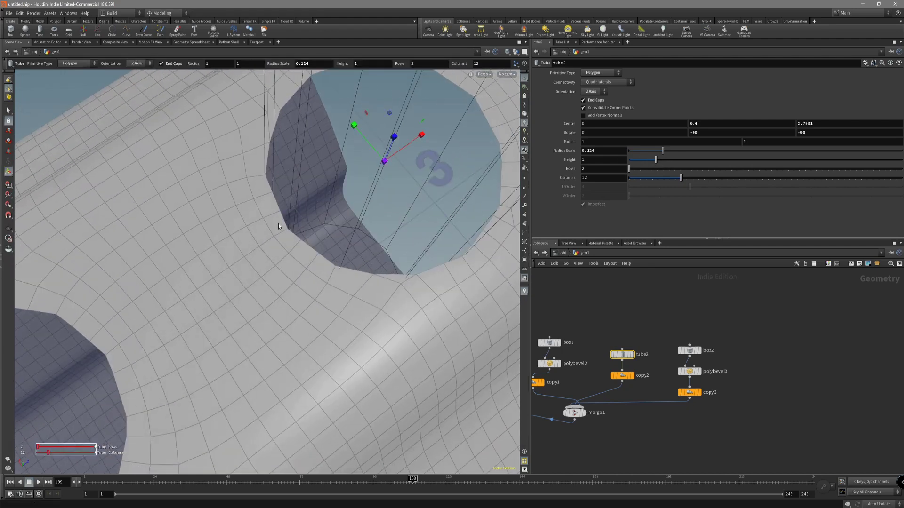
{"action": "left_click_drag", "start_coordinate": [319, 252], "coordinate": [305, 281]}
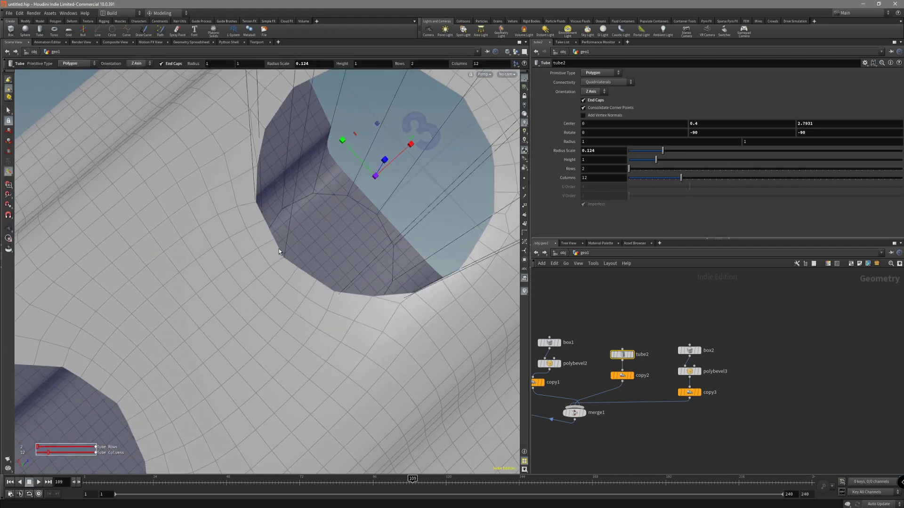
{"action": "left_click_drag", "start_coordinate": [348, 306], "coordinate": [328, 263], "text": "alt"}
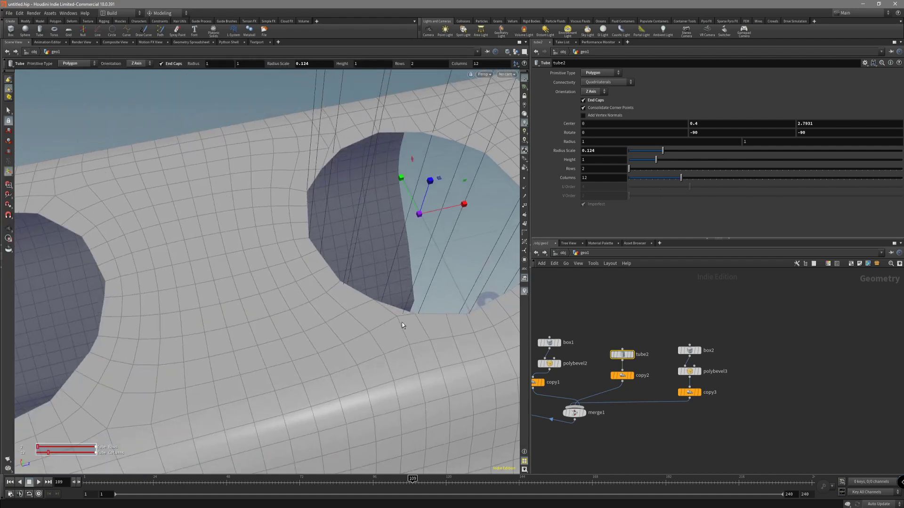
{"action": "key", "text": "Escape"}
{"action": "left_click_drag", "start_coordinate": [290, 222], "coordinate": [257, 262]}
{"action": "key", "text": "Return"}
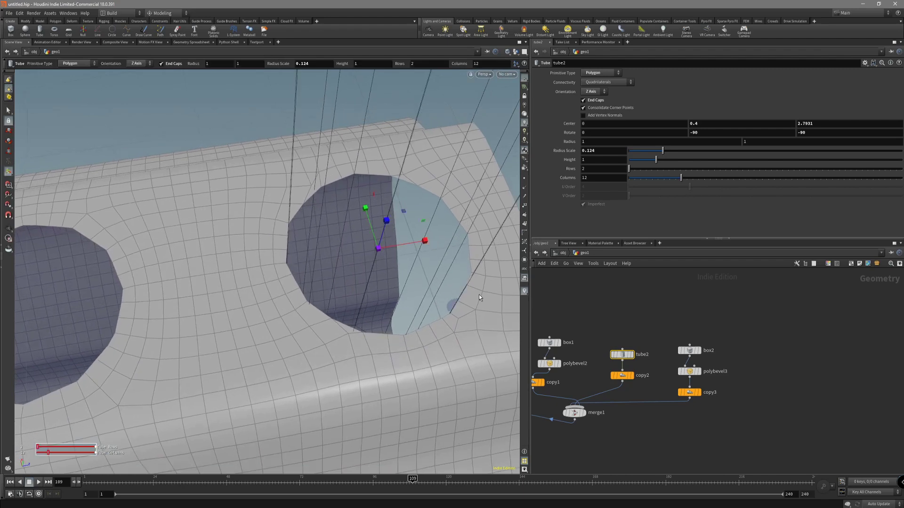
Set the tube2 cutter's Columns to 17 for rounder holes in the remeshed body
{"action": "scroll", "coordinate": [716, 364], "scroll_direction": "up", "scroll_amount": 2}
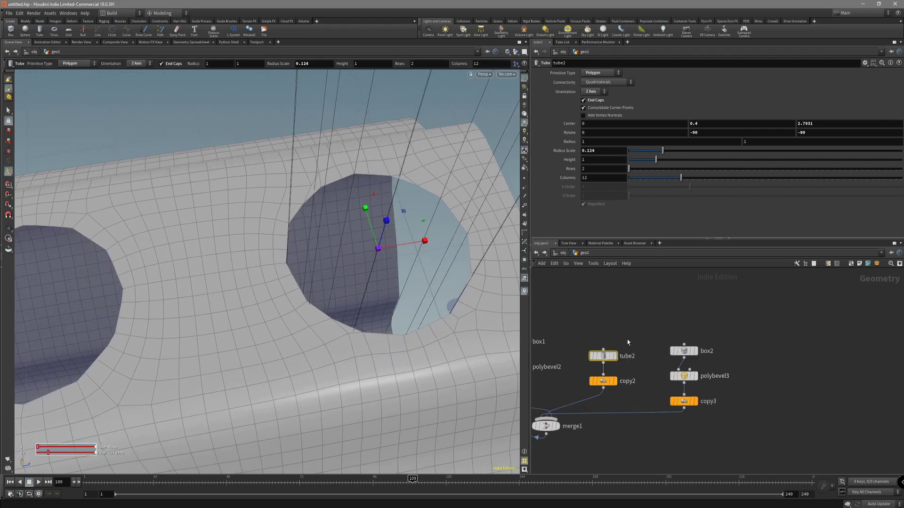
{"action": "middle_click_drag", "start_coordinate": [627, 342], "coordinate": [647, 339]}
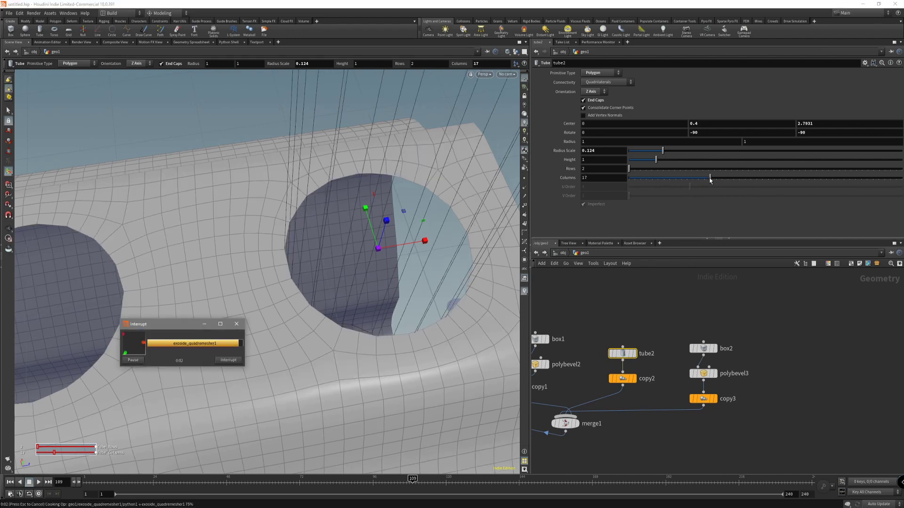
{"action": "key", "text": "shift+w"}
{"action": "mouse_move", "coordinate": [322, 369]}
{"action": "left_mouse_down", "text": "alt"}
{"action": "mouse_move", "coordinate": [280, 377]}
{"action": "mouse_move", "coordinate": [322, 353]}
{"action": "left_mouse_up", "text": "alt"}
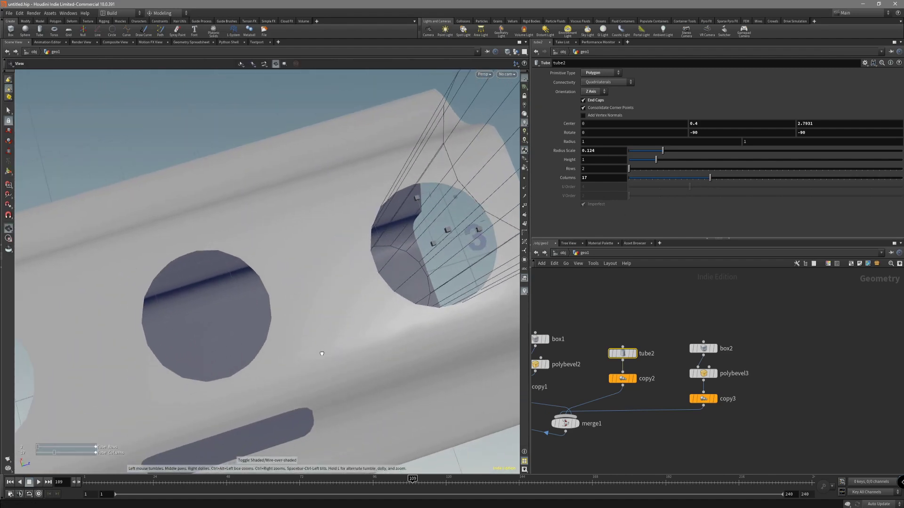
Examine the rims of the round holes, the slots and the slanted cuts with and without the wireframe overlay
{"action": "key", "text": "shift+w"}
{"action": "mouse_move", "coordinate": [244, 276]}
{"action": "left_mouse_down"}
{"action": "mouse_move", "coordinate": [248, 266]}
{"action": "mouse_move", "coordinate": [338, 267]}
{"action": "mouse_move", "coordinate": [357, 351]}
{"action": "mouse_move", "coordinate": [396, 329]}
{"action": "left_mouse_up"}
{"action": "key", "text": "shift+w"}
{"action": "key", "text": "shift+w"}
{"action": "right_click_drag", "start_coordinate": [395, 329], "coordinate": [270, 351]}
{"action": "key", "text": "shift+w"}
{"action": "mouse_move", "coordinate": [263, 374]}
{"action": "middle_mouse_down"}
{"action": "mouse_move", "coordinate": [262, 384]}
{"action": "mouse_move", "coordinate": [306, 313]}
{"action": "middle_mouse_up"}
{"action": "mouse_move", "coordinate": [306, 313]}
{"action": "left_mouse_down"}
{"action": "mouse_move", "coordinate": [302, 262]}
{"action": "mouse_move", "coordinate": [283, 235]}
{"action": "mouse_move", "coordinate": [304, 165]}
{"action": "left_mouse_up"}
{"action": "key", "text": "shift+w"}
{"action": "mouse_move", "coordinate": [305, 343]}
{"action": "left_mouse_down"}
{"action": "mouse_move", "coordinate": [355, 252]}
{"action": "mouse_move", "coordinate": [349, 246]}
{"action": "left_mouse_up"}
{"action": "scroll", "coordinate": [647, 393], "scroll_direction": "down", "scroll_amount": 3}
{"action": "scroll", "coordinate": [620, 388], "scroll_direction": "up", "scroll_amount": 3}
Select the exoside_quadremesher1 node and inspect its slots and slanted cuts in plain shading
{"action": "middle_click_drag", "start_coordinate": [552, 442], "coordinate": [660, 346]}
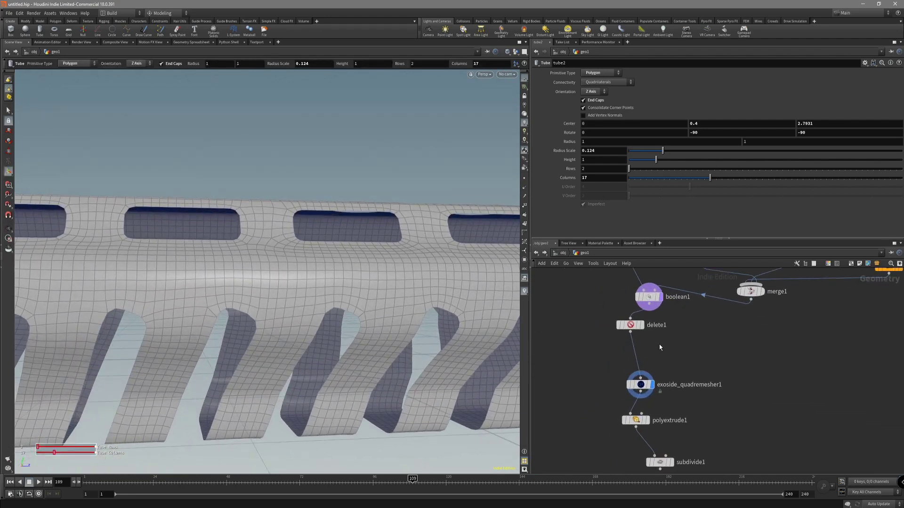
{"action": "middle_click_drag", "start_coordinate": [687, 388], "coordinate": [704, 350]}
{"action": "left_click", "coordinate": [656, 346]}
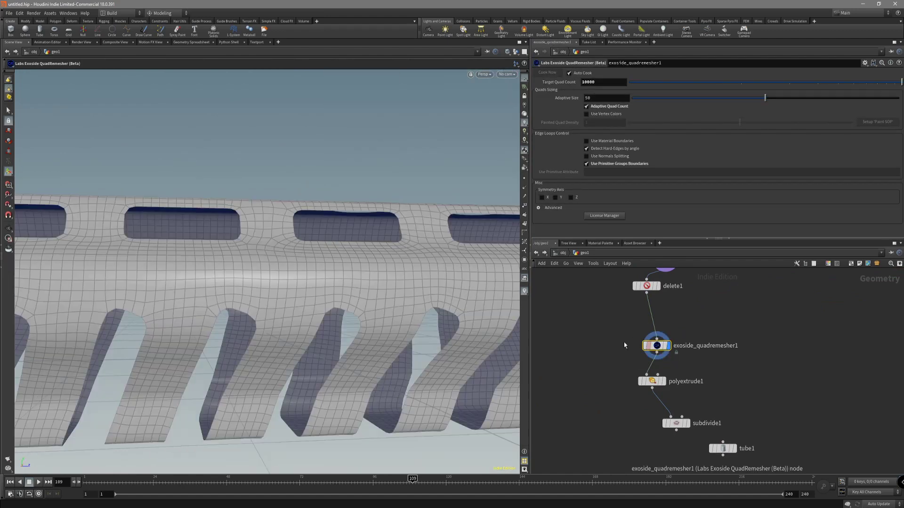
{"action": "key", "text": "shift+w"}
{"action": "left_click_drag", "start_coordinate": [421, 337], "coordinate": [383, 338]}
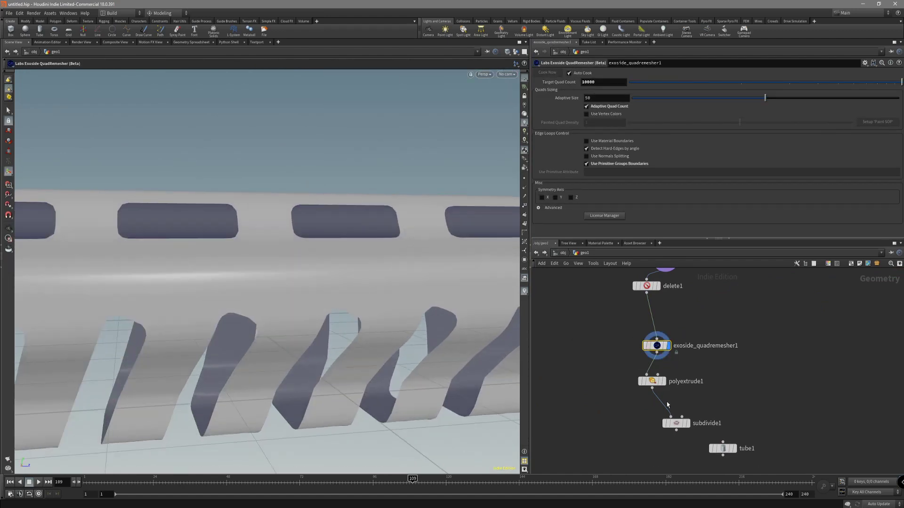
Display the polyextrude1 result and set its Distance to 0.0321 and Divisions to 1
{"action": "left_click", "coordinate": [654, 385]}
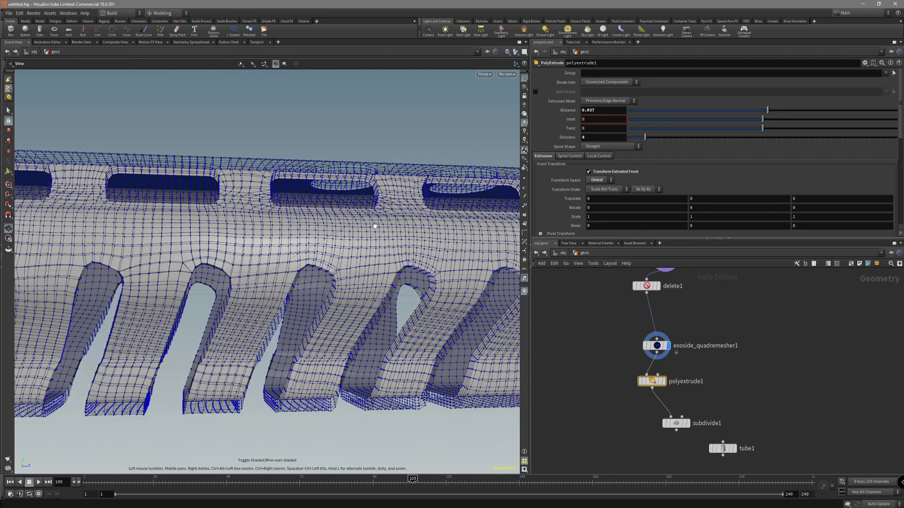
{"action": "left_click", "coordinate": [663, 382]}
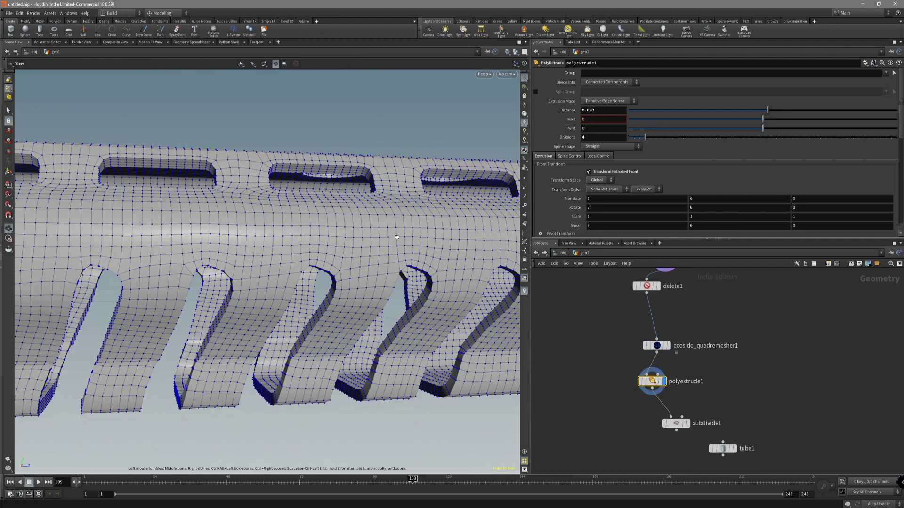
{"action": "mouse_move", "coordinate": [397, 237]}
{"action": "left_mouse_down"}
{"action": "mouse_move", "coordinate": [383, 222]}
{"action": "mouse_move", "coordinate": [404, 234]}
{"action": "left_mouse_up"}
{"action": "key", "text": "shift+w"}
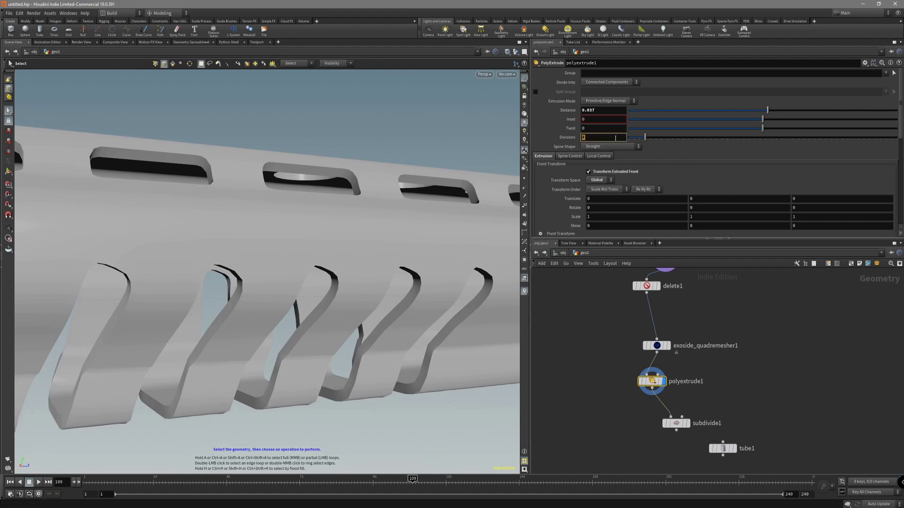
{"action": "key", "text": "shift+w"}
{"action": "mouse_move", "coordinate": [301, 244]}
{"action": "left_mouse_down"}
{"action": "mouse_move", "coordinate": [310, 236]}
{"action": "mouse_move", "coordinate": [333, 321]}
{"action": "left_mouse_up"}
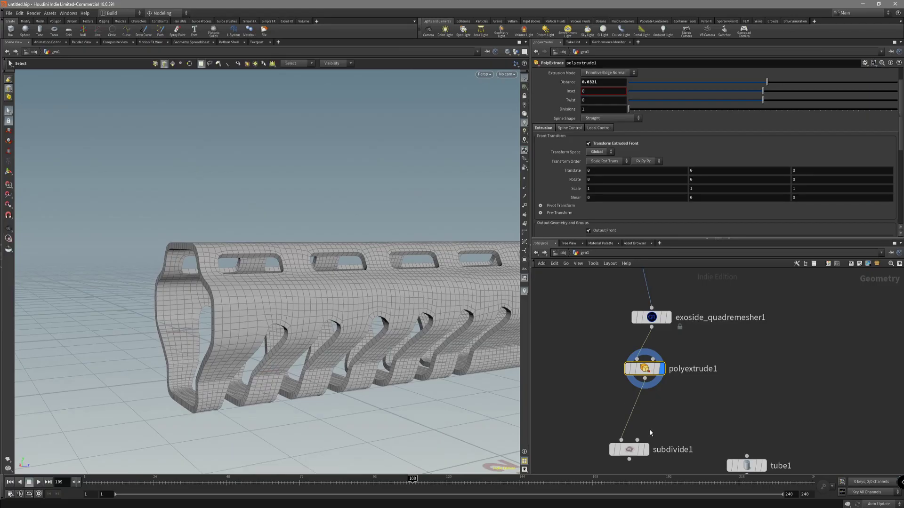
Display the subdivide1 result and examine the subdivided mesh around the slanted cuts
{"action": "left_click", "coordinate": [645, 449]}
{"action": "mouse_move", "coordinate": [438, 306]}
{"action": "left_mouse_down"}
{"action": "mouse_move", "coordinate": [405, 300]}
{"action": "mouse_move", "coordinate": [400, 286]}
{"action": "left_mouse_up"}
{"action": "key", "text": "shift+w"}
{"action": "mouse_move", "coordinate": [340, 291]}
{"action": "left_mouse_down"}
{"action": "mouse_move", "coordinate": [335, 304]}
{"action": "mouse_move", "coordinate": [317, 302]}
{"action": "left_mouse_up"}
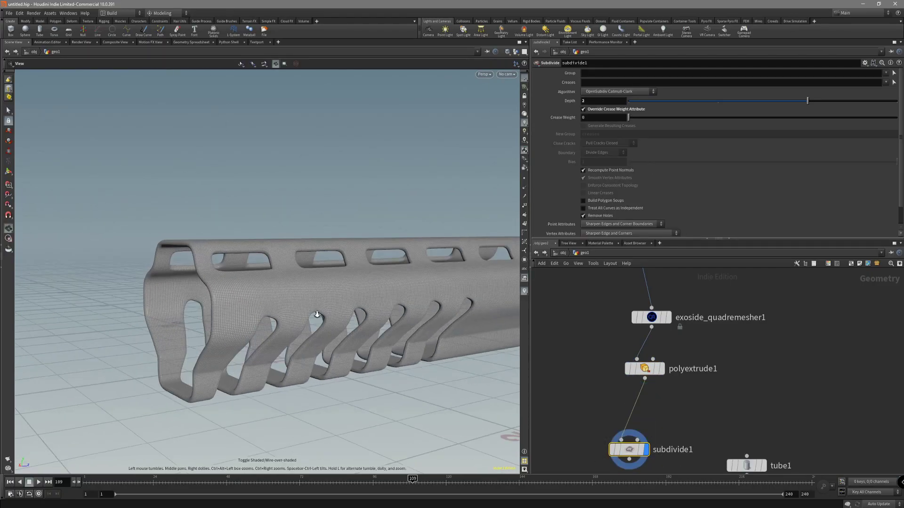
{"action": "scroll", "coordinate": [329, 292], "scroll_direction": "up", "scroll_amount": 5}
{"action": "key", "text": "shift+w"}
{"action": "left_click_drag", "start_coordinate": [387, 334], "coordinate": [425, 287]}
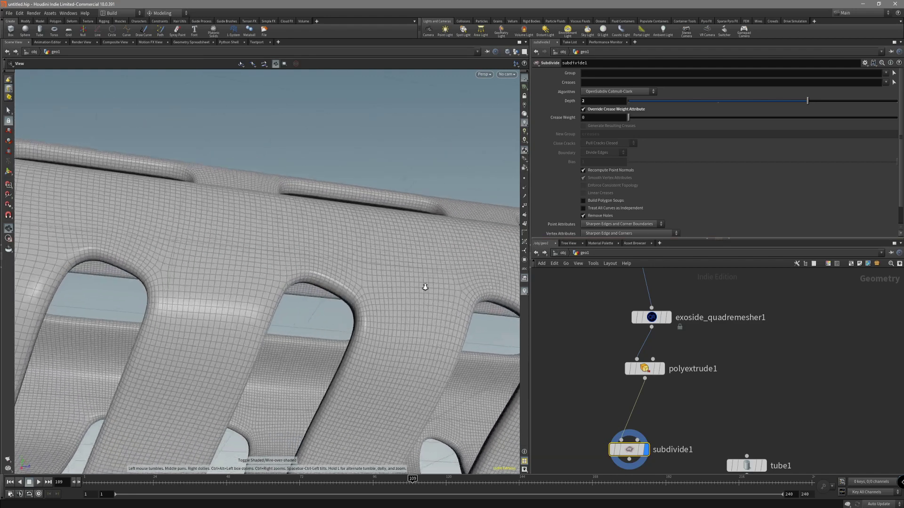
Try 3 Divisions on polyextrude1, check the subdivided slot edges, and reduce the Divisions to 2
{"action": "left_click", "coordinate": [647, 371]}
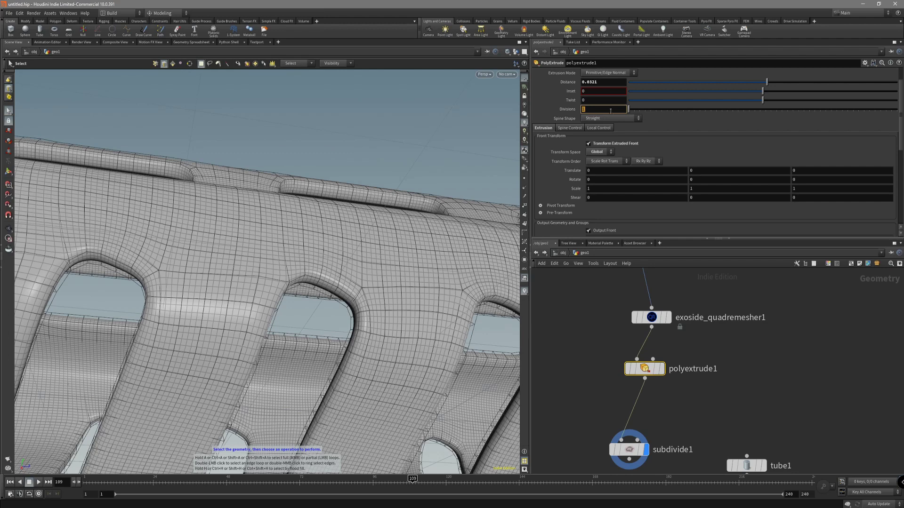
{"action": "key", "text": "shift+w"}
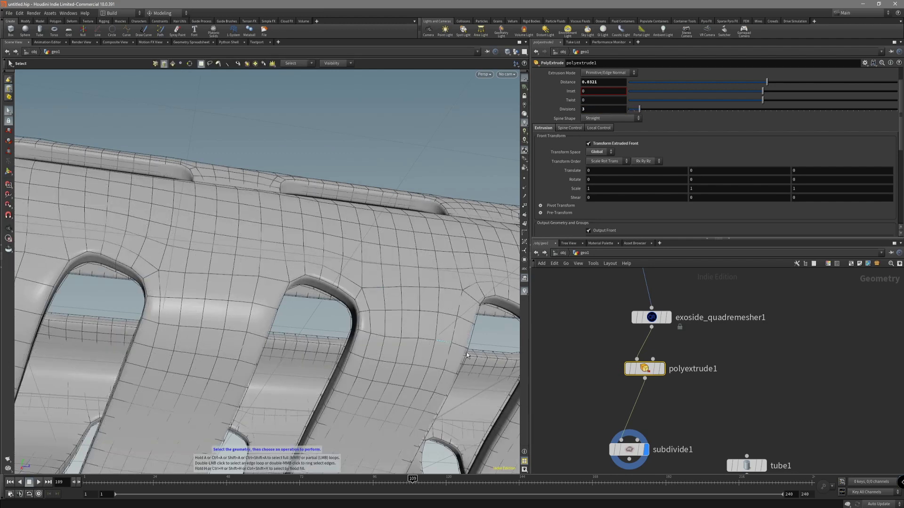
{"action": "left_click", "coordinate": [622, 457]}
{"action": "mouse_move", "coordinate": [416, 312]}
{"action": "left_mouse_down", "text": "alt"}
{"action": "mouse_move", "coordinate": [397, 303]}
{"action": "mouse_move", "coordinate": [419, 321]}
{"action": "left_mouse_up", "text": "alt"}
{"action": "left_click", "coordinate": [654, 365]}
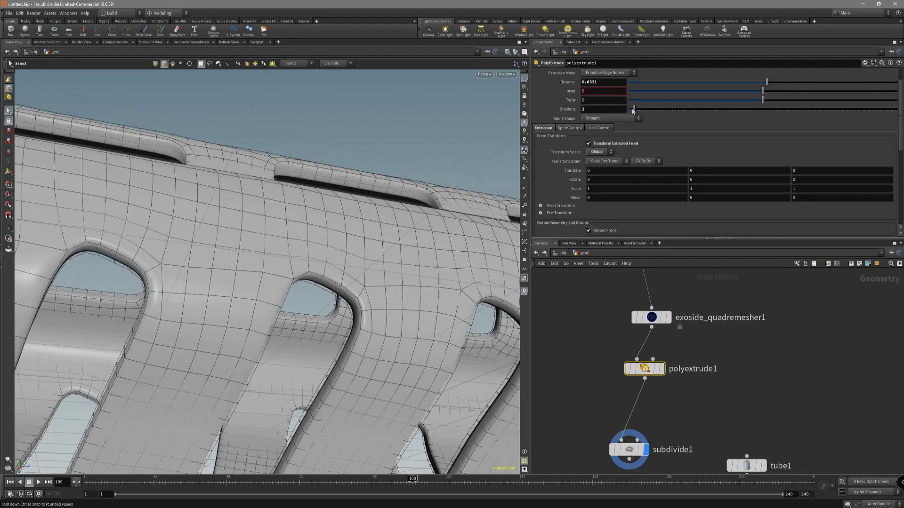
Display the QuadRemesher with 7000 target quads, hard-edge detection off and X symmetry on, and check the mesh around the slots
{"action": "key", "text": "shift+w"}
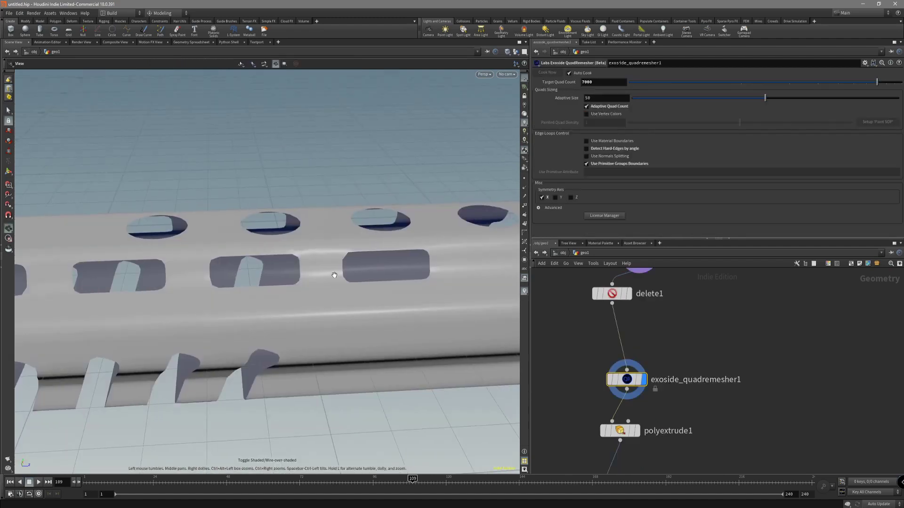
{"action": "left_click_drag", "start_coordinate": [333, 272], "coordinate": [231, 280]}
{"action": "key", "text": "s"}
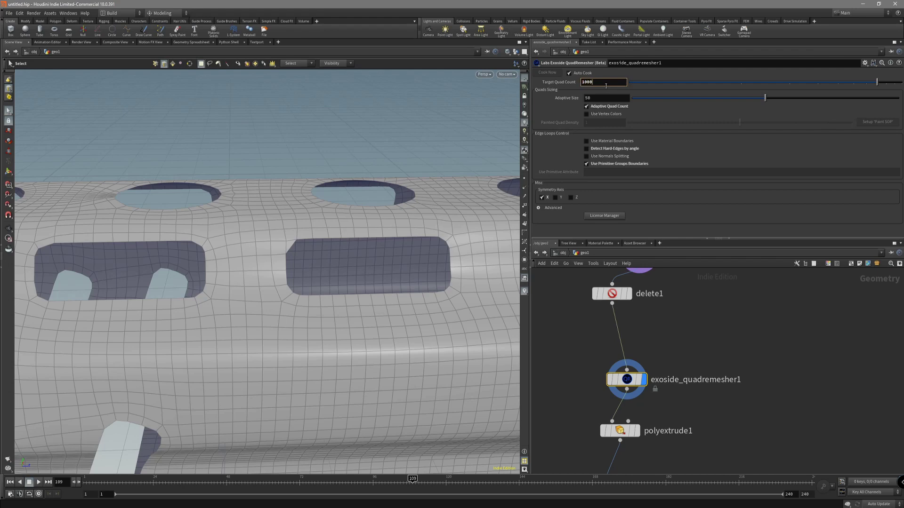
Try a Target Quad Count of 10000 and examine the mesh around the slots and round holes
{"action": "mouse_move", "coordinate": [360, 219]}
{"action": "left_mouse_down", "text": "alt"}
{"action": "mouse_move", "coordinate": [367, 228]}
{"action": "mouse_move", "coordinate": [326, 228]}
{"action": "mouse_move", "coordinate": [296, 212]}
{"action": "mouse_move", "coordinate": [452, 179]}
{"action": "mouse_move", "coordinate": [347, 192]}
{"action": "mouse_move", "coordinate": [347, 215]}
{"action": "left_mouse_up", "text": "alt"}
{"action": "key", "text": "shift+w"}
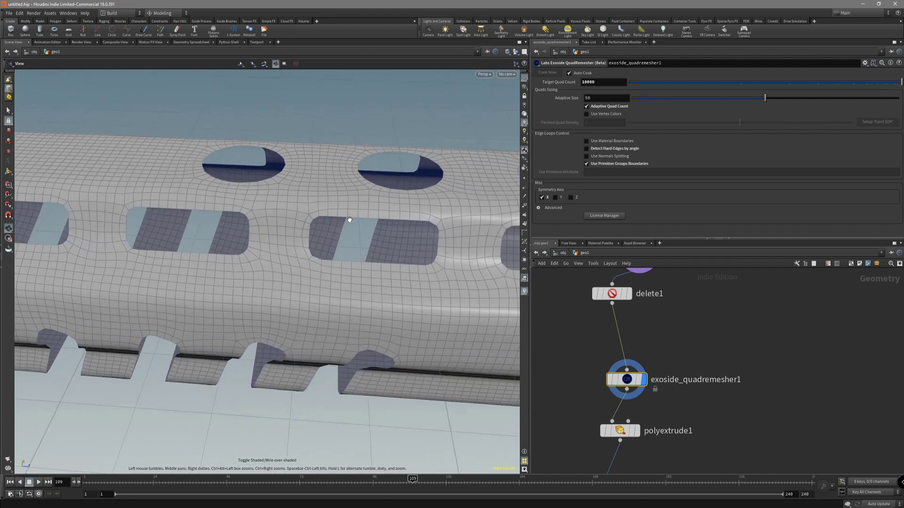
{"action": "key", "text": "s"}
{"action": "left_click_drag", "start_coordinate": [370, 258], "coordinate": [347, 240], "text": "alt"}
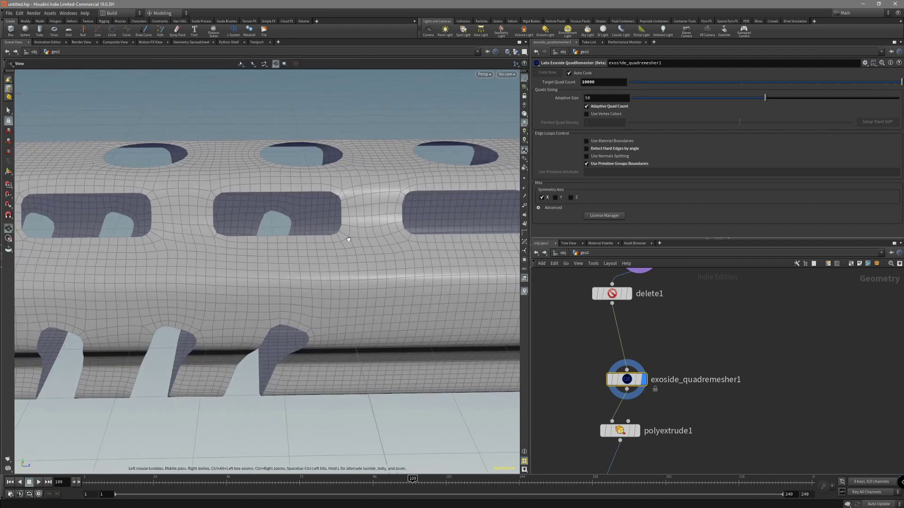
{"action": "right_click_drag", "start_coordinate": [347, 239], "coordinate": [413, 204], "text": "alt"}
{"action": "middle_click_drag", "start_coordinate": [414, 204], "coordinate": [339, 226], "text": "alt"}
{"action": "right_click_drag", "start_coordinate": [376, 203], "coordinate": [267, 223], "text": "alt"}
{"action": "left_click_drag", "start_coordinate": [315, 257], "coordinate": [341, 262], "text": "alt"}
{"action": "right_click_drag", "start_coordinate": [341, 262], "coordinate": [421, 223], "text": "alt"}
{"action": "middle_click_drag", "start_coordinate": [421, 224], "coordinate": [367, 239], "text": "alt"}
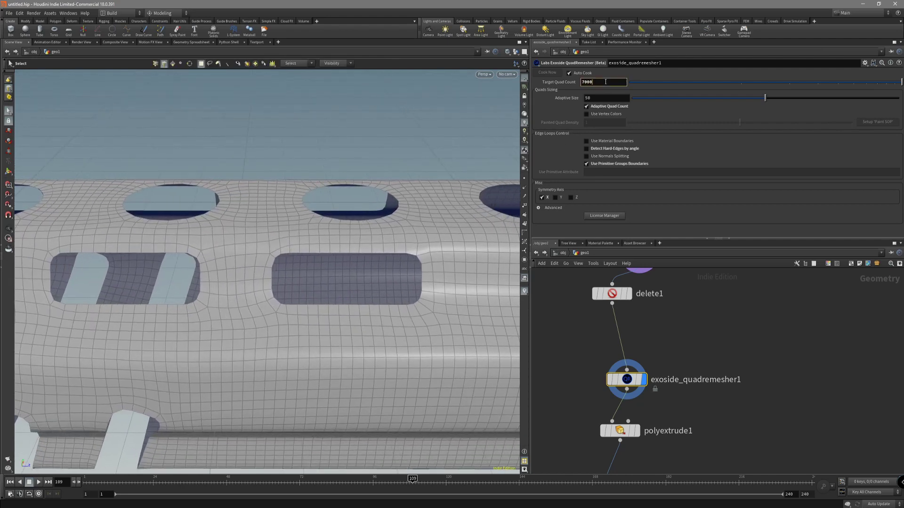
Set the Target Quad Count to 7000, turn on Detect Hard-Edges by angle, and check the edge flow around the openings
{"action": "left_click_drag", "start_coordinate": [373, 251], "coordinate": [306, 277], "text": "alt"}
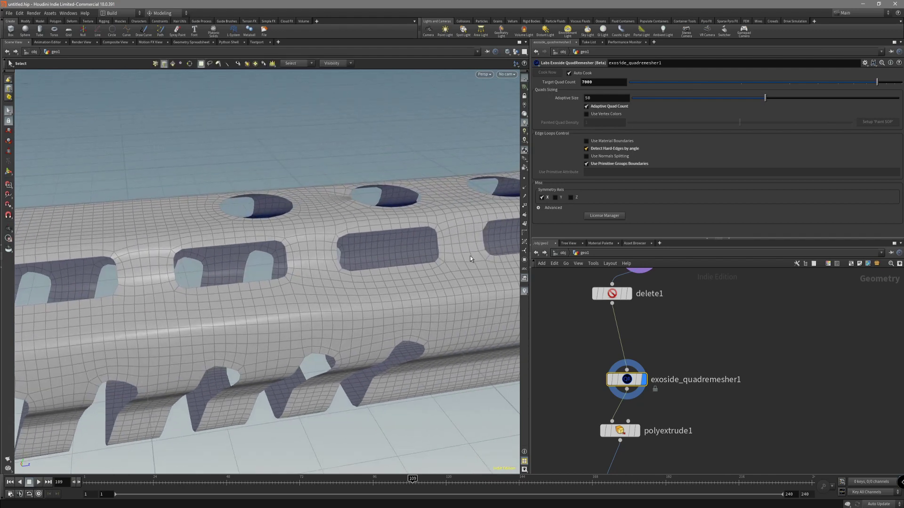
{"action": "mouse_move", "coordinate": [470, 258]}
{"action": "left_mouse_down", "text": "alt"}
{"action": "mouse_move", "coordinate": [383, 228]}
{"action": "mouse_move", "coordinate": [369, 244]}
{"action": "mouse_move", "coordinate": [394, 221]}
{"action": "mouse_move", "coordinate": [297, 264]}
{"action": "mouse_move", "coordinate": [288, 232]}
{"action": "mouse_move", "coordinate": [333, 224]}
{"action": "mouse_move", "coordinate": [264, 233]}
{"action": "mouse_move", "coordinate": [334, 254]}
{"action": "mouse_move", "coordinate": [420, 206]}
{"action": "mouse_move", "coordinate": [359, 228]}
{"action": "mouse_move", "coordinate": [387, 238]}
{"action": "mouse_move", "coordinate": [373, 256]}
{"action": "mouse_move", "coordinate": [279, 270]}
{"action": "left_mouse_up", "text": "alt"}
{"action": "key", "text": "shift+w"}
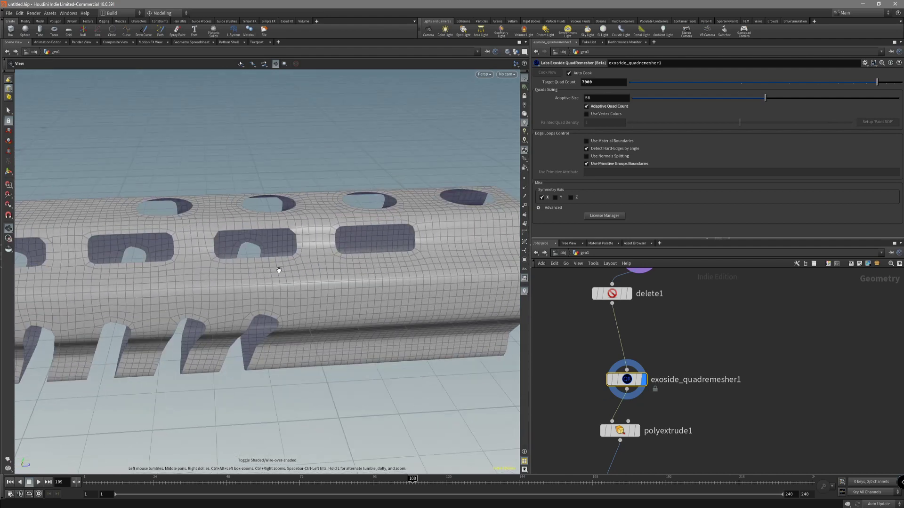
{"action": "right_click_drag", "start_coordinate": [278, 270], "coordinate": [379, 244], "text": "alt"}
{"action": "left_click_drag", "start_coordinate": [382, 196], "coordinate": [294, 226], "text": "alt"}
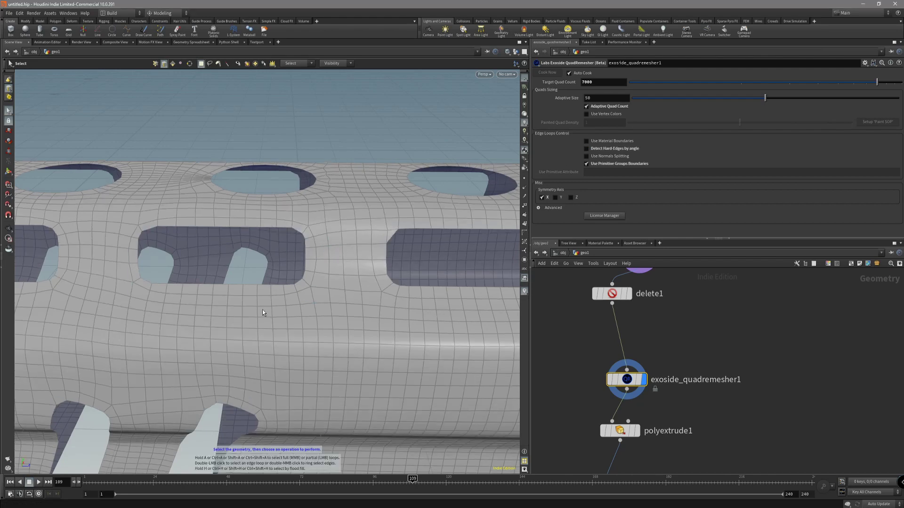
Turn off Detect Hard-Edges by angle and compare the mesh around the slots and round holes
{"action": "right_click_drag", "start_coordinate": [263, 311], "coordinate": [208, 315], "text": "alt"}
{"action": "left_click_drag", "start_coordinate": [208, 315], "coordinate": [272, 266], "text": "alt"}
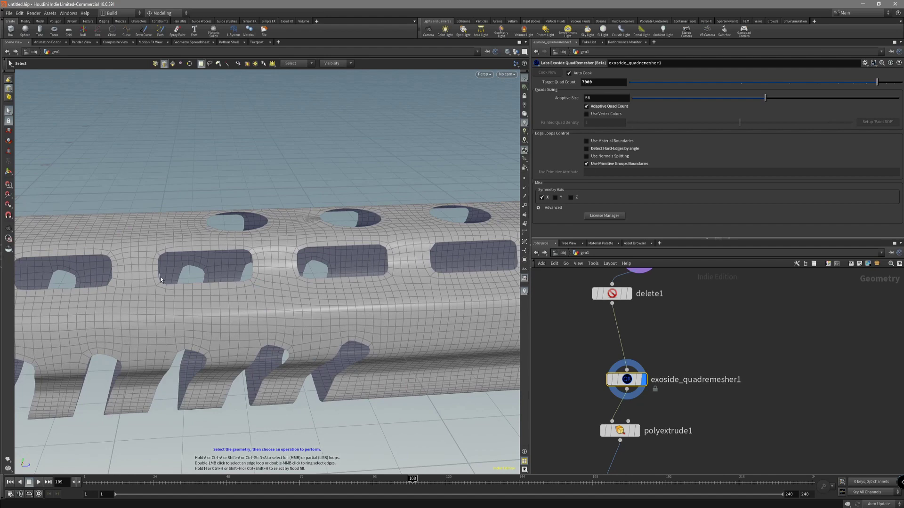
{"action": "left_click_drag", "start_coordinate": [160, 277], "coordinate": [208, 265], "text": "alt"}
{"action": "left_click_drag", "start_coordinate": [216, 299], "coordinate": [470, 219], "text": "alt"}
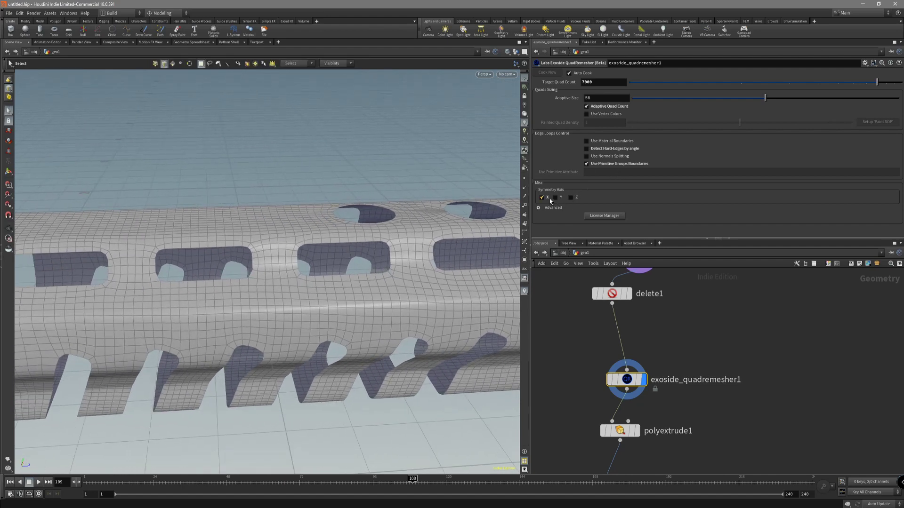
{"action": "right_click_drag", "start_coordinate": [343, 254], "coordinate": [312, 264], "text": "alt"}
{"action": "left_click_drag", "start_coordinate": [313, 264], "coordinate": [340, 258], "text": "alt"}
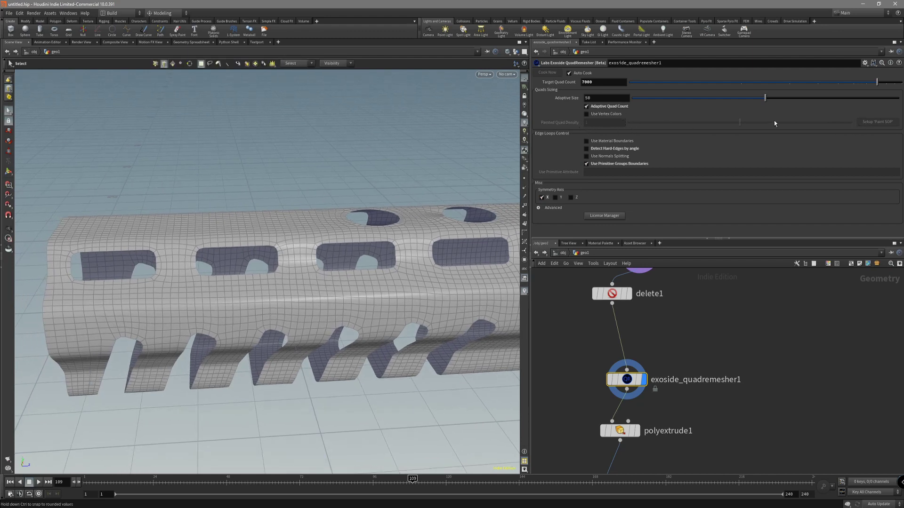
Turn on Use Vertex Colors to view the Painted Quad Density option, and turn it off again
{"action": "left_click", "coordinate": [602, 115]}
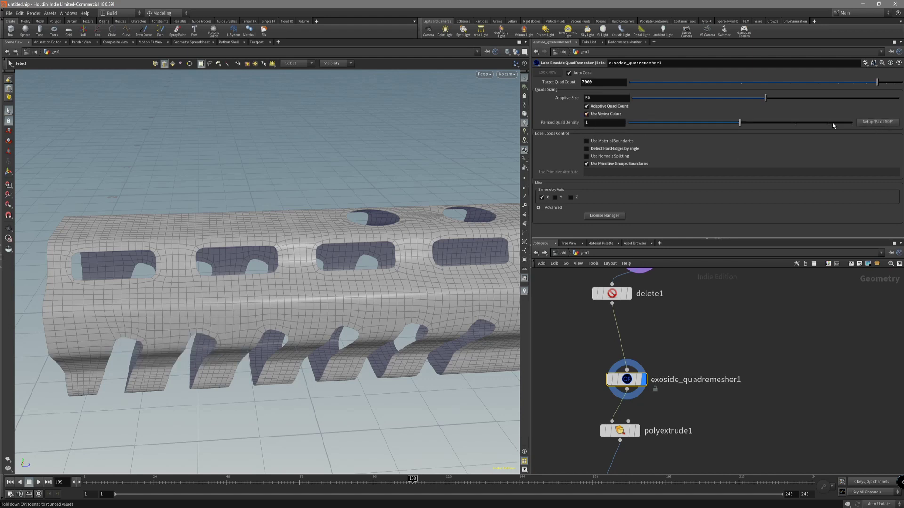
{"action": "left_click", "coordinate": [610, 115]}
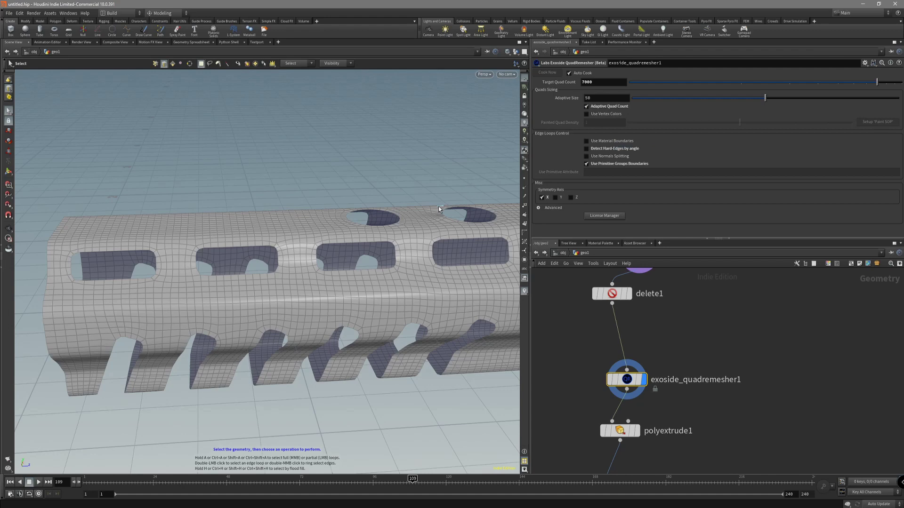
Examine the symmetric body from above and in perspective, checking the round holes and slots with and without wireframe
{"action": "key", "text": "Escape"}
{"action": "mouse_move", "coordinate": [439, 208]}
{"action": "left_mouse_down"}
{"action": "mouse_move", "coordinate": [409, 196]}
{"action": "mouse_move", "coordinate": [434, 228]}
{"action": "mouse_move", "coordinate": [402, 211]}
{"action": "mouse_move", "coordinate": [384, 259]}
{"action": "mouse_move", "coordinate": [368, 238]}
{"action": "mouse_move", "coordinate": [281, 301]}
{"action": "mouse_move", "coordinate": [365, 252]}
{"action": "left_mouse_up"}
{"action": "key", "text": "shift+w"}
{"action": "middle_click_drag", "start_coordinate": [359, 210], "coordinate": [332, 239]}
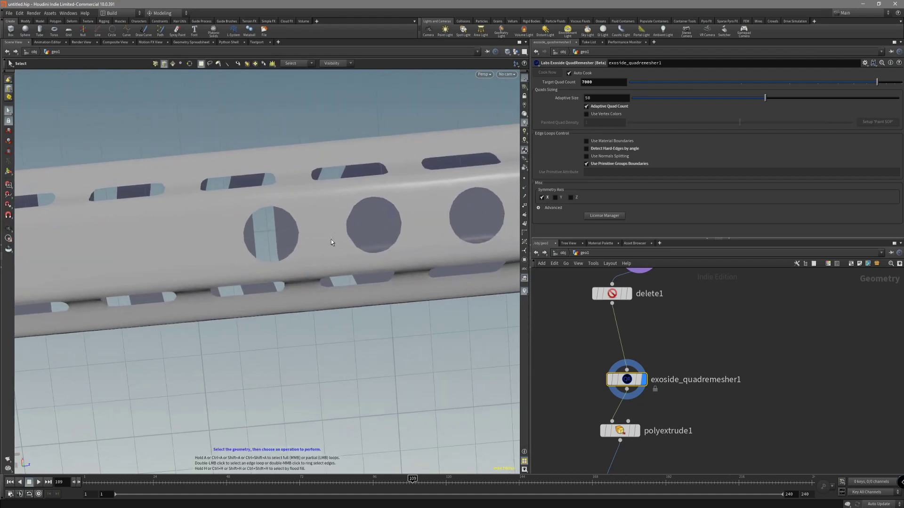
{"action": "key", "text": "space+2"}
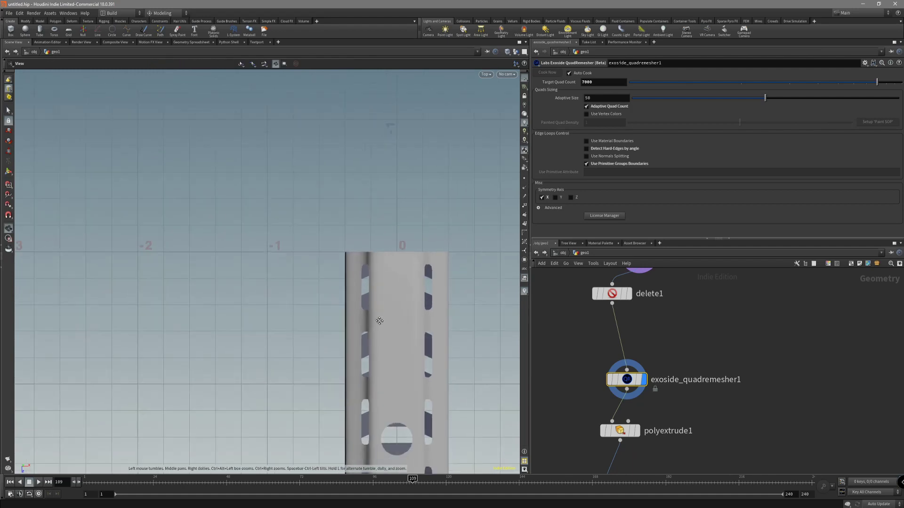
{"action": "mouse_move", "coordinate": [379, 320]}
{"action": "left_mouse_down"}
{"action": "mouse_move", "coordinate": [365, 269]}
{"action": "mouse_move", "coordinate": [419, 238]}
{"action": "mouse_move", "coordinate": [419, 250]}
{"action": "left_mouse_up"}
{"action": "key", "text": "shift+w"}
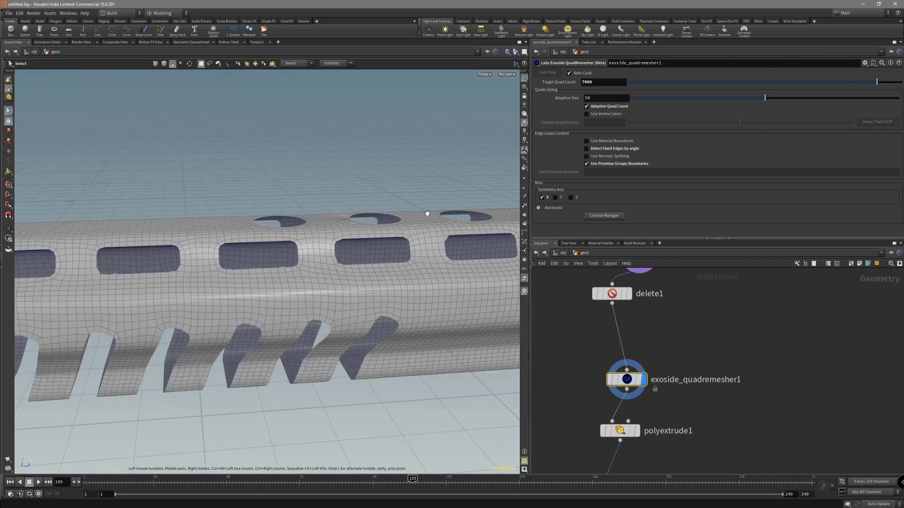
{"action": "mouse_move", "coordinate": [427, 213]}
{"action": "left_mouse_down"}
{"action": "mouse_move", "coordinate": [430, 252]}
{"action": "mouse_move", "coordinate": [448, 236]}
{"action": "mouse_move", "coordinate": [436, 195]}
{"action": "mouse_move", "coordinate": [428, 268]}
{"action": "mouse_move", "coordinate": [365, 268]}
{"action": "left_mouse_up"}
{"action": "key", "text": "shift+w"}
{"action": "key", "text": "shift+w"}
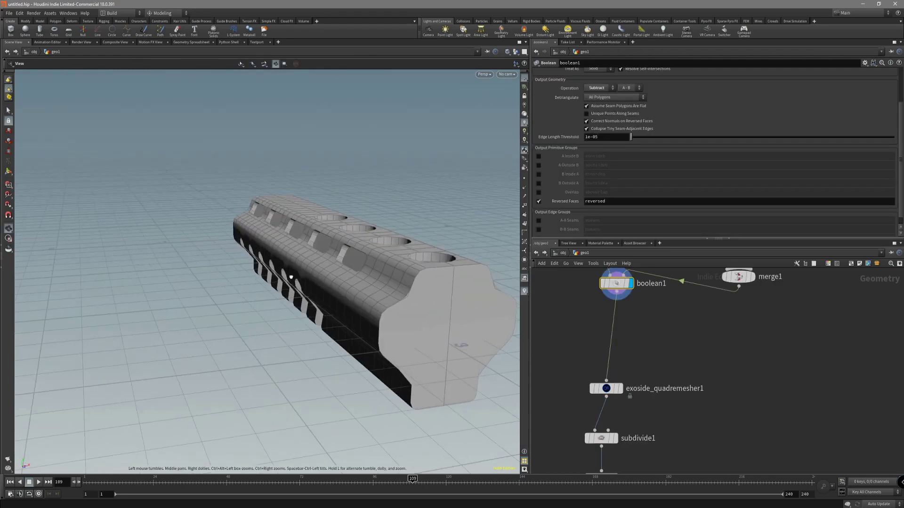
Examine the solid boolean1 body with its subtracted slots, round holes and slanted cuts from several sides
{"action": "left_click_drag", "start_coordinate": [377, 282], "coordinate": [331, 318]}
{"action": "right_click_drag", "start_coordinate": [331, 318], "coordinate": [377, 337]}
{"action": "key", "text": "Return"}
{"action": "mouse_move", "coordinate": [378, 337]}
{"action": "left_mouse_down"}
{"action": "mouse_move", "coordinate": [362, 321]}
{"action": "mouse_move", "coordinate": [319, 353]}
{"action": "mouse_move", "coordinate": [383, 325]}
{"action": "mouse_move", "coordinate": [311, 363]}
{"action": "mouse_move", "coordinate": [304, 320]}
{"action": "mouse_move", "coordinate": [326, 246]}
{"action": "left_mouse_up"}
{"action": "key", "text": "Escape"}
{"action": "scroll", "coordinate": [318, 353], "scroll_direction": "down", "scroll_amount": 5}
{"action": "key", "text": "shift+w"}
{"action": "scroll", "coordinate": [326, 246], "scroll_direction": "up", "scroll_amount": 3}
{"action": "key", "text": "Return"}
Display the QuadRemesher result for the solid body and inspect the edges of its slots and slanted cuts
{"action": "left_click", "coordinate": [610, 391]}
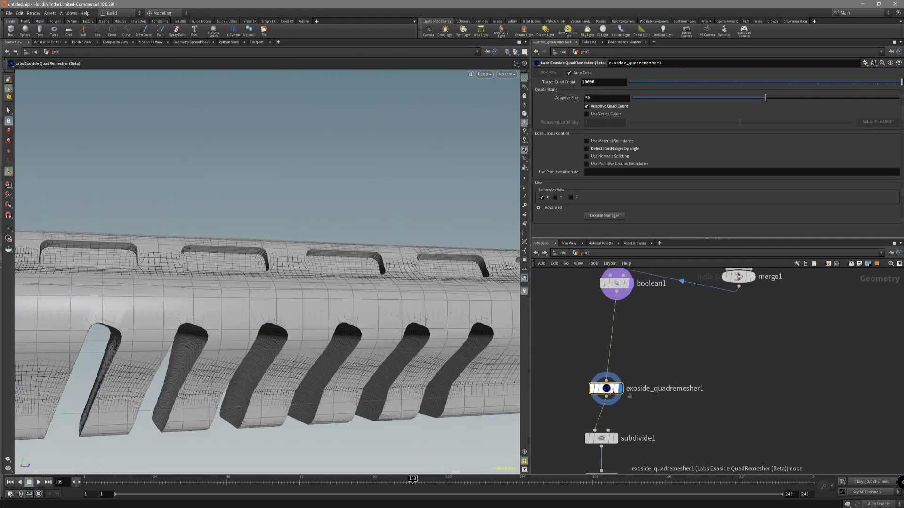
{"action": "key", "text": "shift+w"}
{"action": "left_click_drag", "start_coordinate": [417, 318], "coordinate": [426, 330]}
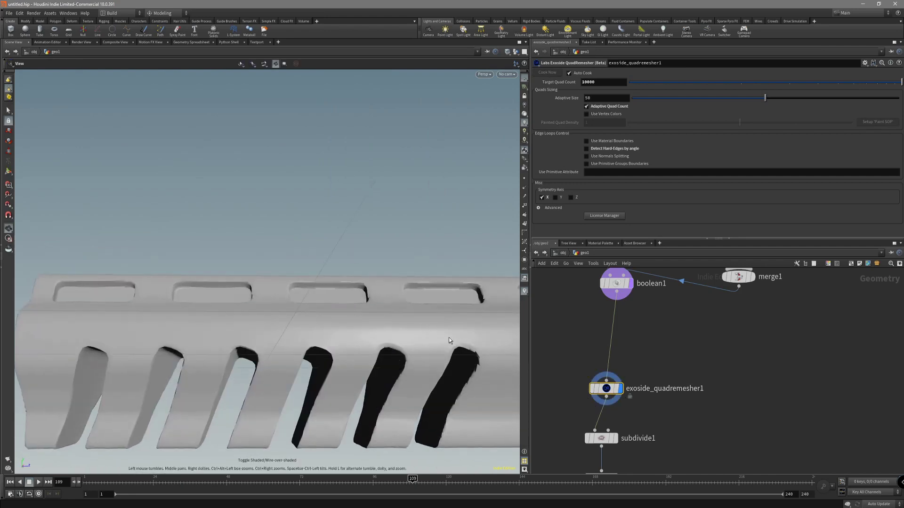
Align the exoside_quadremesher1 node directly below the boolean1 node
{"action": "scroll", "coordinate": [648, 390], "scroll_direction": "up", "scroll_amount": 2}
{"action": "middle_click_drag", "start_coordinate": [658, 366], "coordinate": [653, 398]}
{"action": "left_click_drag", "start_coordinate": [586, 420], "coordinate": [601, 400]}
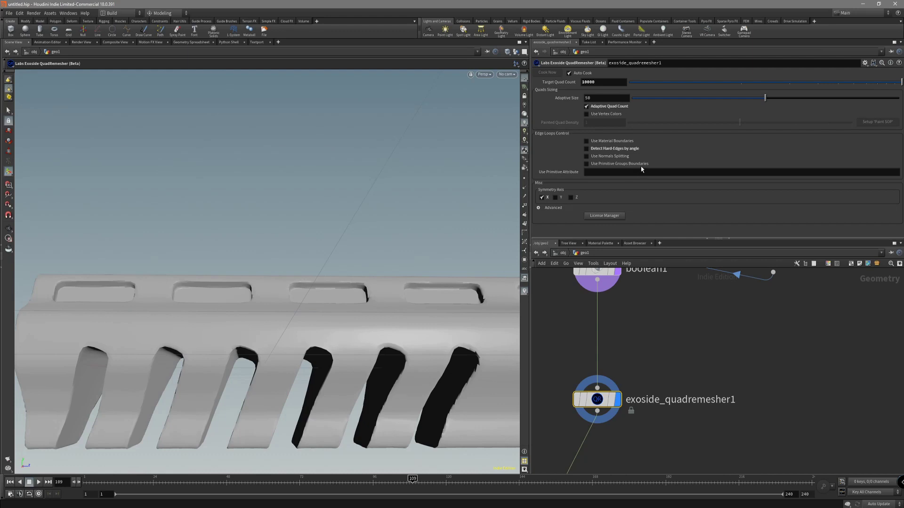
Display boolean1 and insert a Delete node on the connection between boolean1 and exoside_quadremesher1
{"action": "middle_click_drag", "start_coordinate": [645, 321], "coordinate": [656, 343]}
{"action": "left_click", "coordinate": [608, 290]}
{"action": "key", "text": "Tab"}
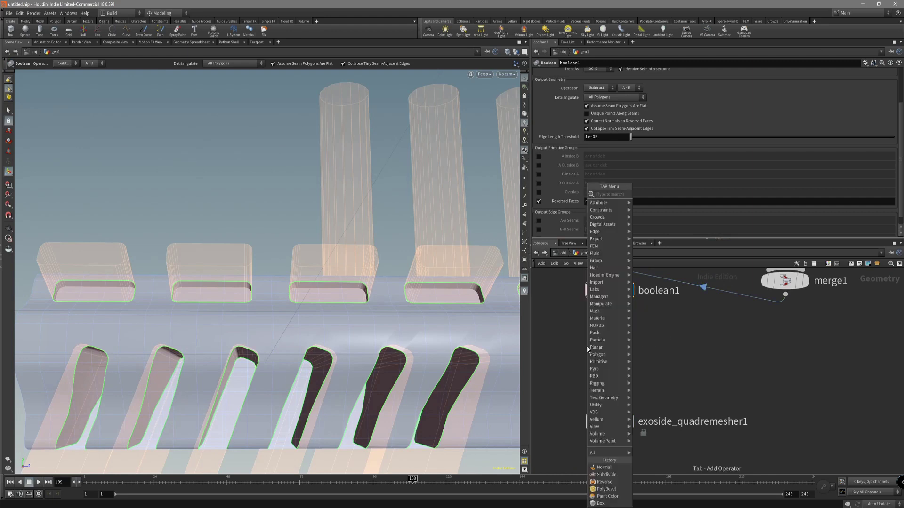
{"action": "type", "text": "fuse"}
{"action": "key", "text": "Return"}
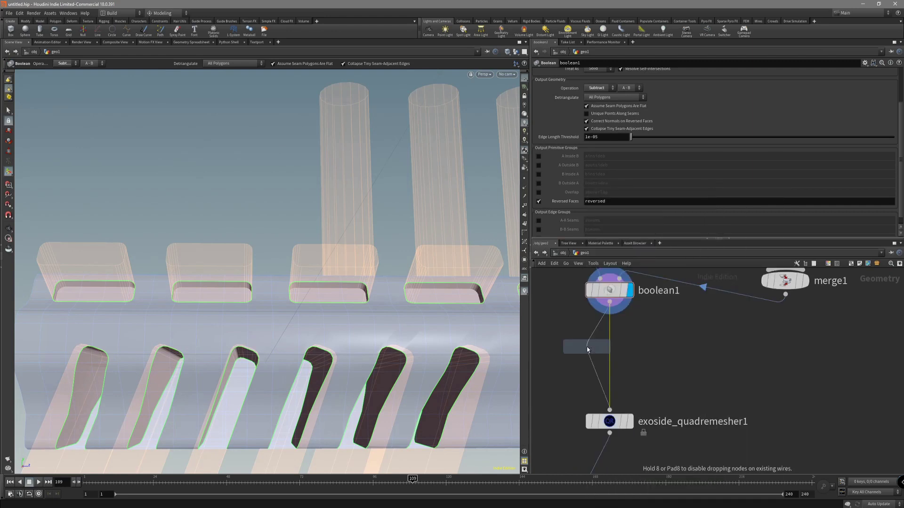
{"action": "left_click", "coordinate": [587, 350]}
{"action": "left_click_drag", "start_coordinate": [587, 350], "coordinate": [609, 346]}
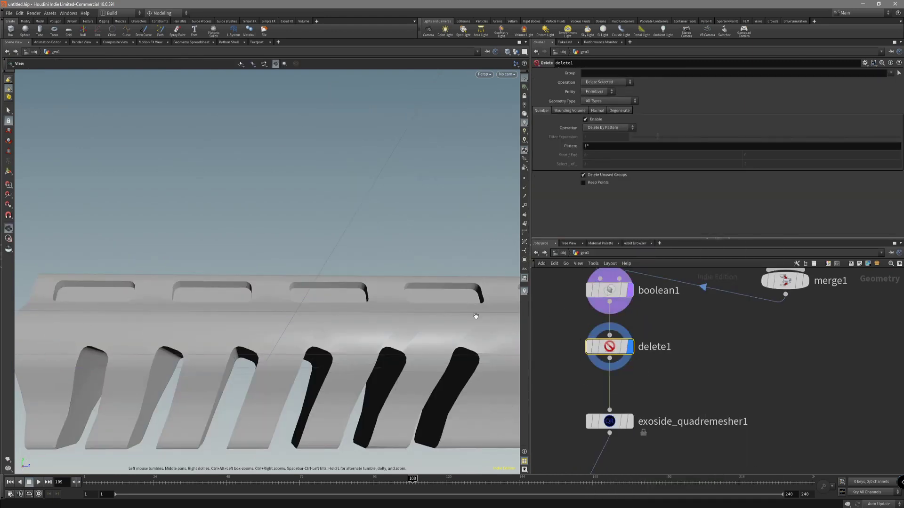
Set the Delete node's group to reversed, check the remaining outer faces, and remove the node again
{"action": "left_click_drag", "start_coordinate": [476, 317], "coordinate": [476, 331], "text": "alt"}
{"action": "left_click", "coordinate": [882, 81]}
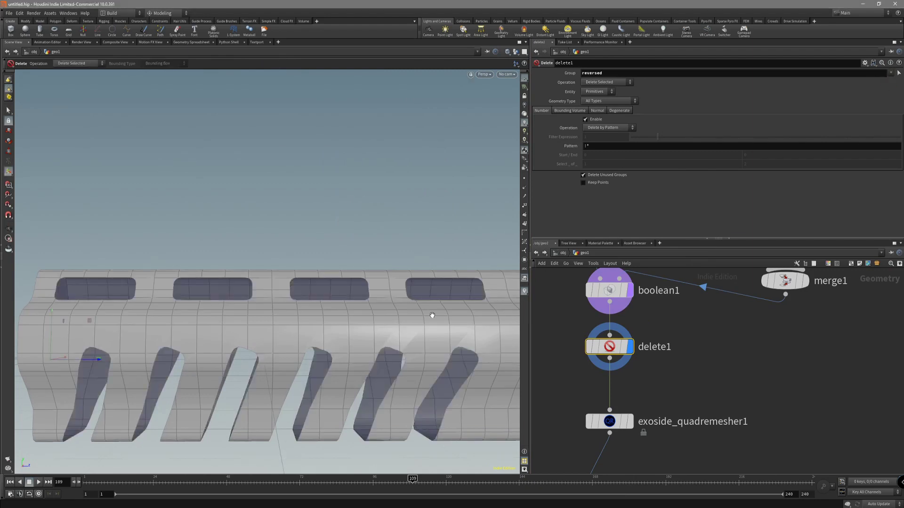
{"action": "left_click_drag", "start_coordinate": [430, 313], "coordinate": [404, 346], "text": "alt"}
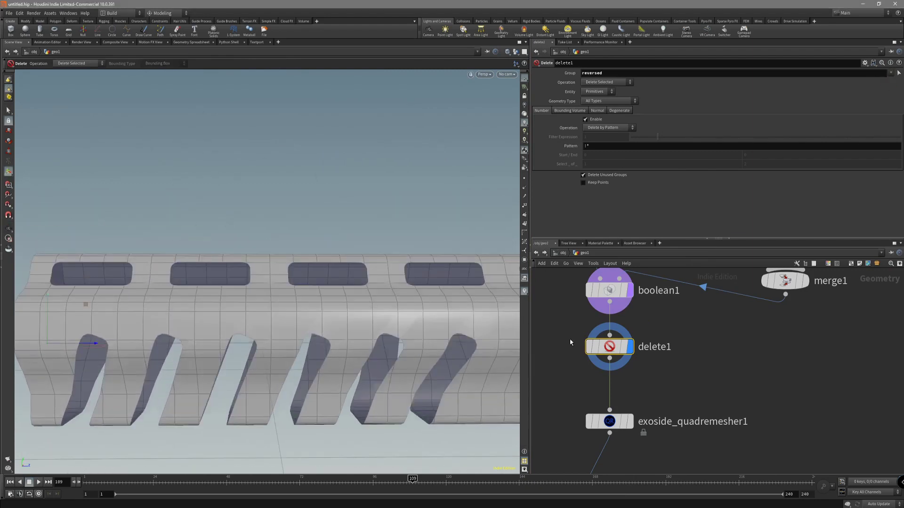
{"action": "mouse_move", "coordinate": [639, 329]}
{"action": "key", "text": "Delete"}
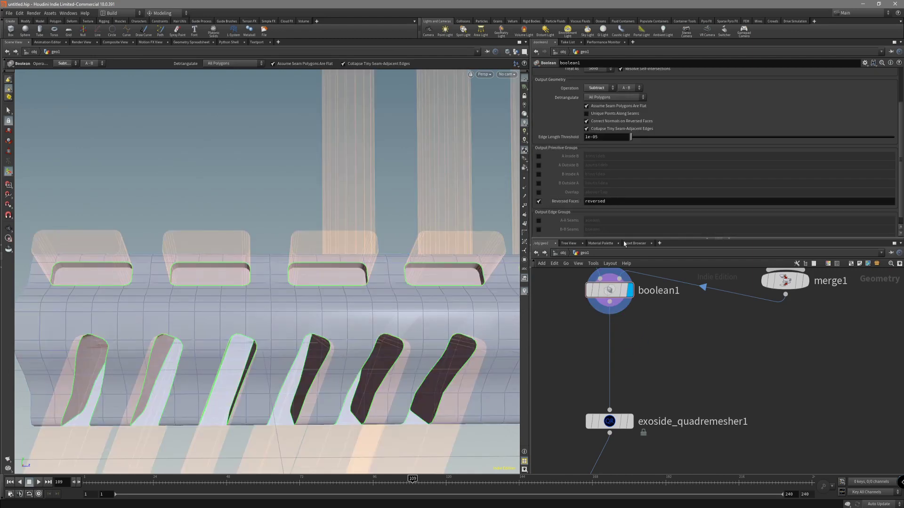
Display the exoside_quadremesher1 node and enable Use Primitive Groups Boundaries
{"action": "middle_click_drag", "start_coordinate": [651, 382], "coordinate": [657, 345]}
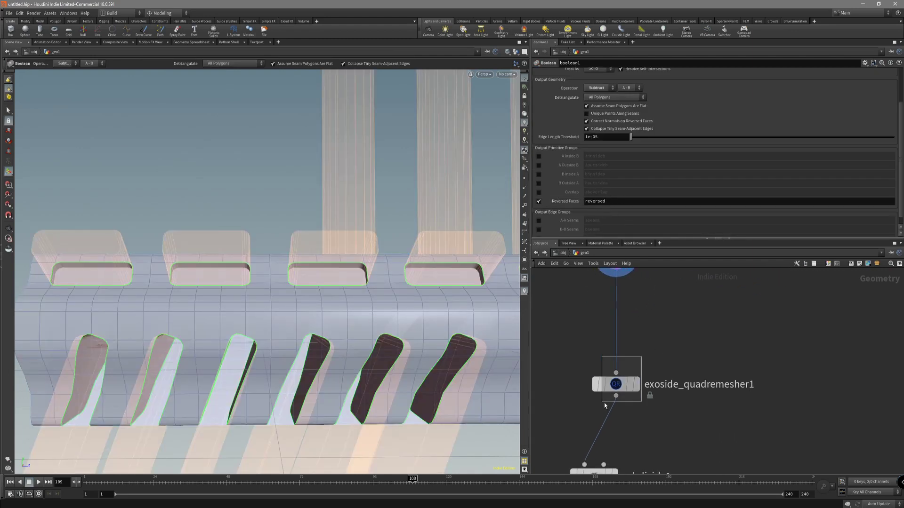
{"action": "left_click_drag", "start_coordinate": [641, 357], "coordinate": [604, 403]}
{"action": "key", "text": "r"}
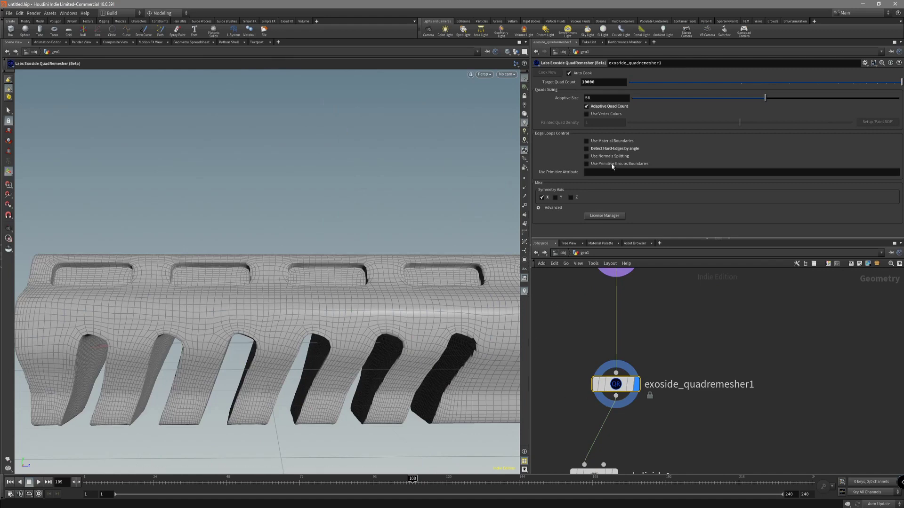
{"action": "left_click_drag", "start_coordinate": [475, 309], "coordinate": [361, 307], "text": "alt"}
{"action": "right_click_drag", "start_coordinate": [361, 306], "coordinate": [368, 233], "text": "alt"}
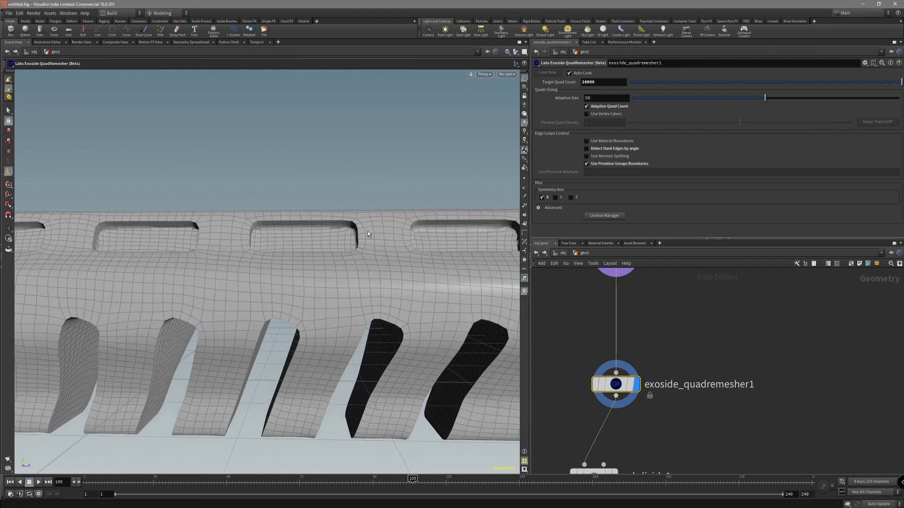
Inspect the remeshed slots and slanted cuts from several sides, with and without wireframe
{"action": "left_click_drag", "start_coordinate": [352, 278], "coordinate": [457, 305], "text": "alt"}
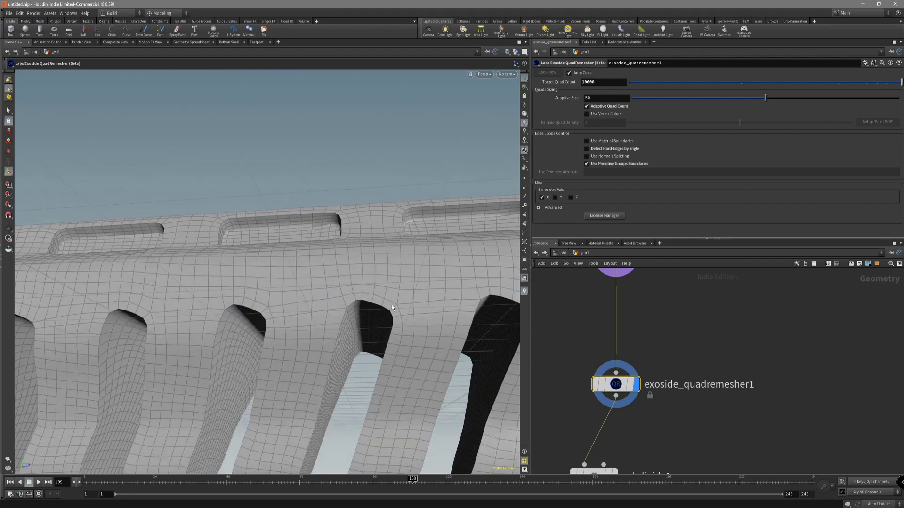
{"action": "left_click_drag", "start_coordinate": [335, 339], "coordinate": [365, 310], "text": "alt"}
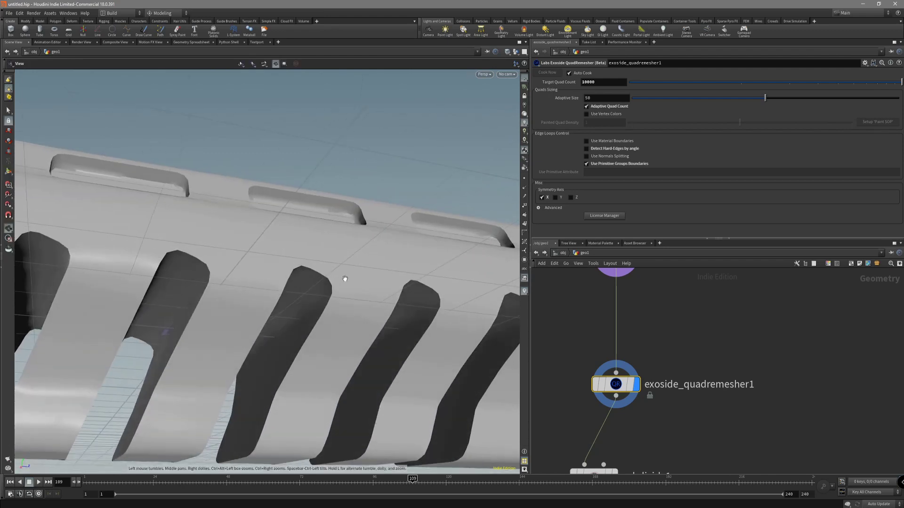
{"action": "left_click_drag", "start_coordinate": [337, 285], "coordinate": [275, 284], "text": "alt"}
{"action": "left_click_drag", "start_coordinate": [289, 329], "coordinate": [306, 307], "text": "alt"}
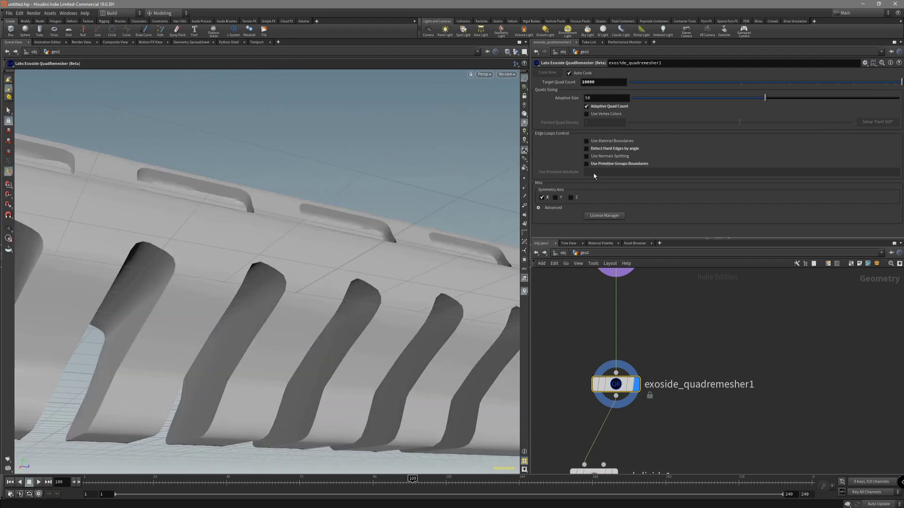
Turn Use Primitive Groups Boundaries off and on again with wireframe shown, comparing the quad flow around the slots
{"action": "key", "text": "shift+w"}
{"action": "left_click_drag", "start_coordinate": [357, 267], "coordinate": [298, 285], "text": "alt"}
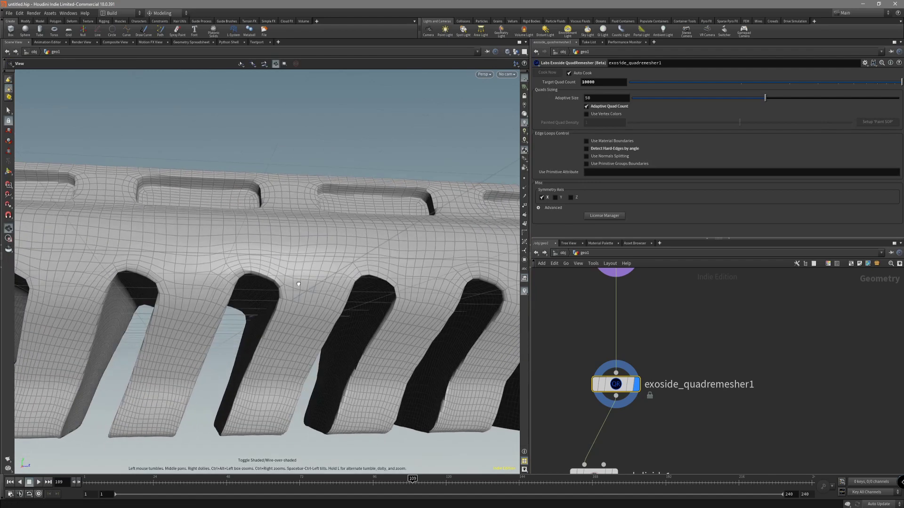
{"action": "left_click", "coordinate": [631, 164]}
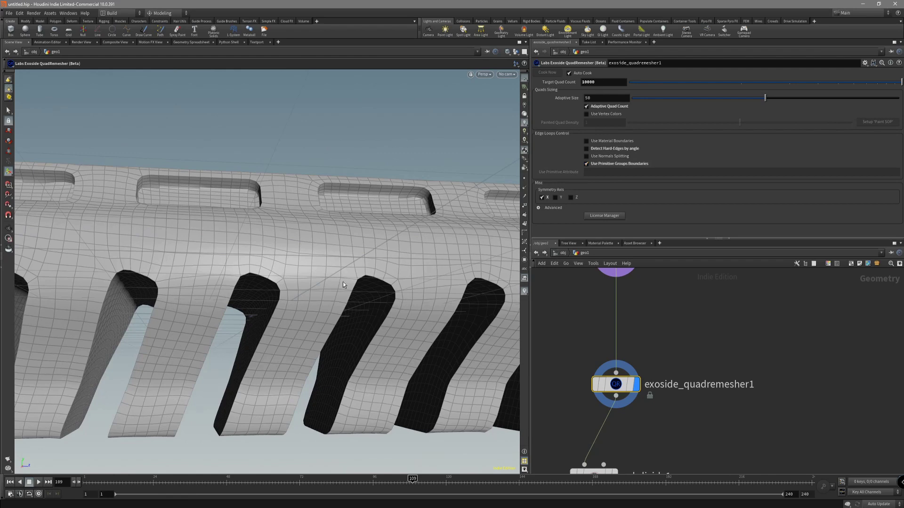
{"action": "left_click_drag", "start_coordinate": [342, 285], "coordinate": [368, 303], "text": "alt"}
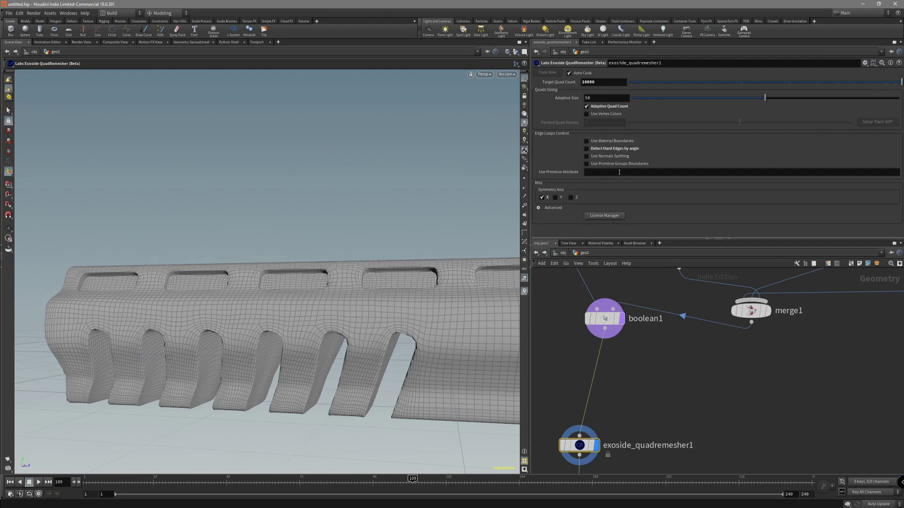
Display boolean1 and insert a Labs Quick Material node between boolean1 and exoside_quadremesher1
{"action": "left_click", "coordinate": [606, 325]}
{"action": "left_click", "coordinate": [622, 319]}
{"action": "left_click_drag", "start_coordinate": [460, 293], "coordinate": [498, 306], "text": "alt"}
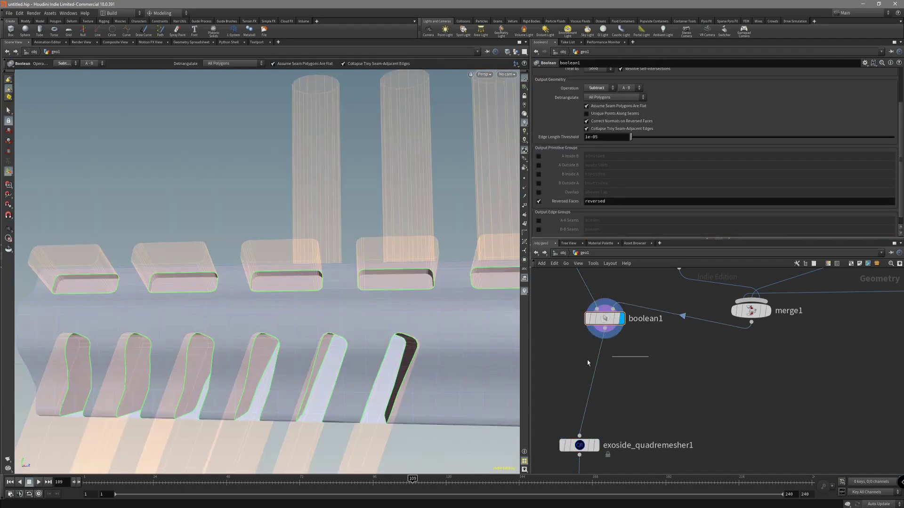
{"action": "mouse_move", "coordinate": [499, 329]}
{"action": "left_mouse_down", "text": "alt"}
{"action": "mouse_move", "coordinate": [460, 315]}
{"action": "mouse_move", "coordinate": [494, 329]}
{"action": "left_mouse_up", "text": "alt"}
{"action": "key", "text": "Tab"}
{"action": "mouse_move", "coordinate": [570, 369]}
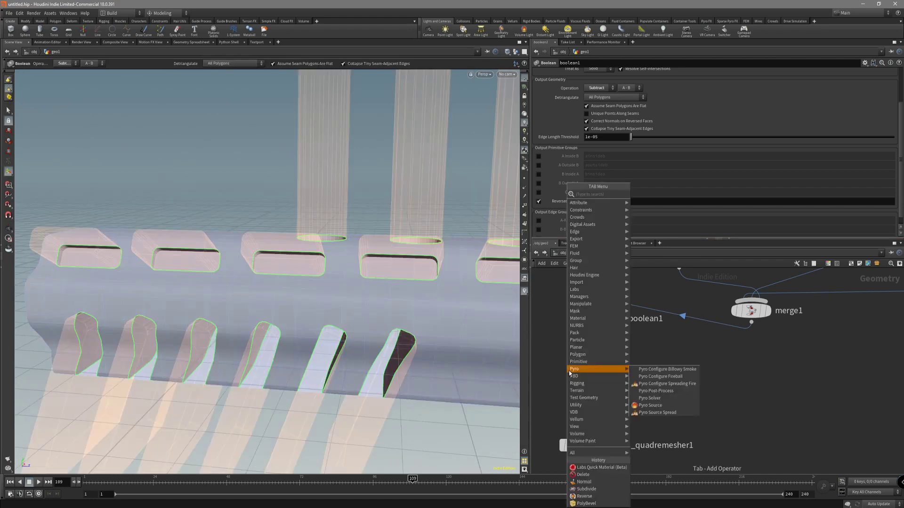
{"action": "type", "text": "qui"}
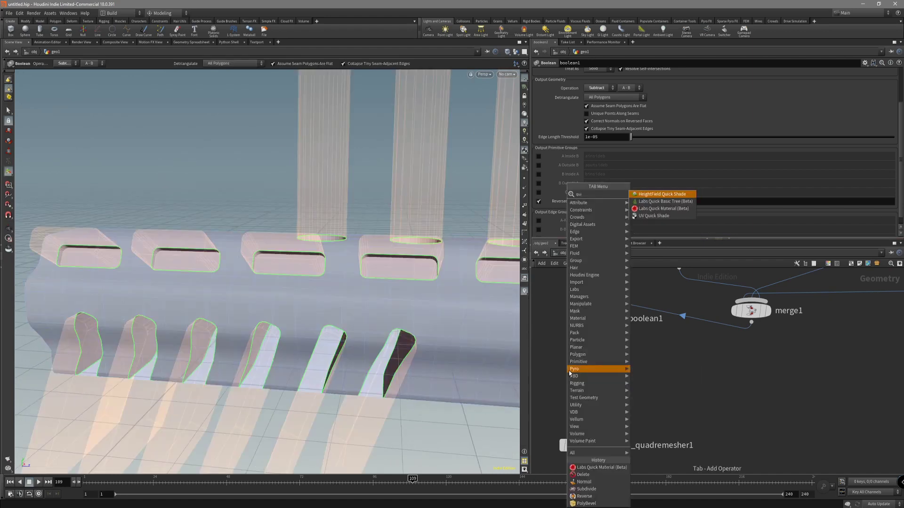
{"action": "key", "text": "Down"}
{"action": "key", "text": "Down"}
{"action": "key", "text": "Return"}
{"action": "left_click", "coordinate": [593, 370]}
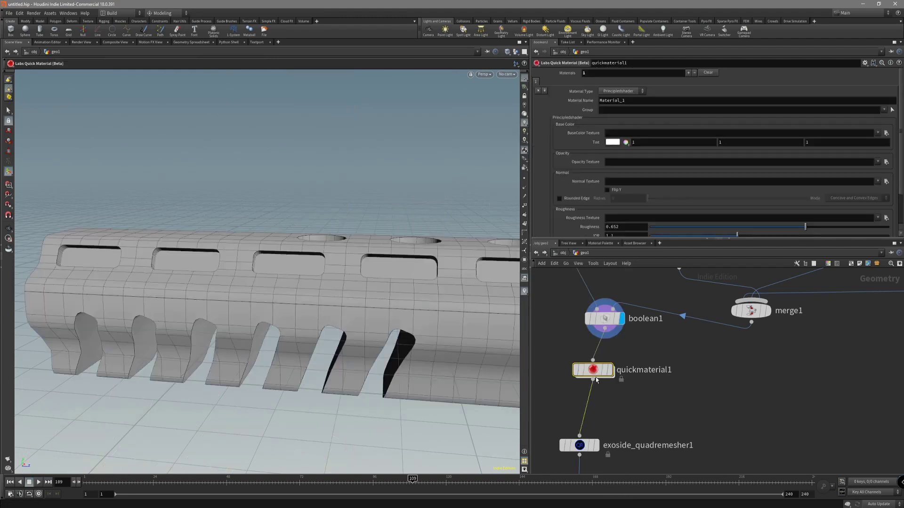
Display the quickmaterial1 node and limit its material to the reversed group, checking the inner faces of the cuts
{"action": "left_click", "coordinate": [610, 371]}
{"action": "left_click_drag", "start_coordinate": [407, 323], "coordinate": [400, 303], "text": "alt"}
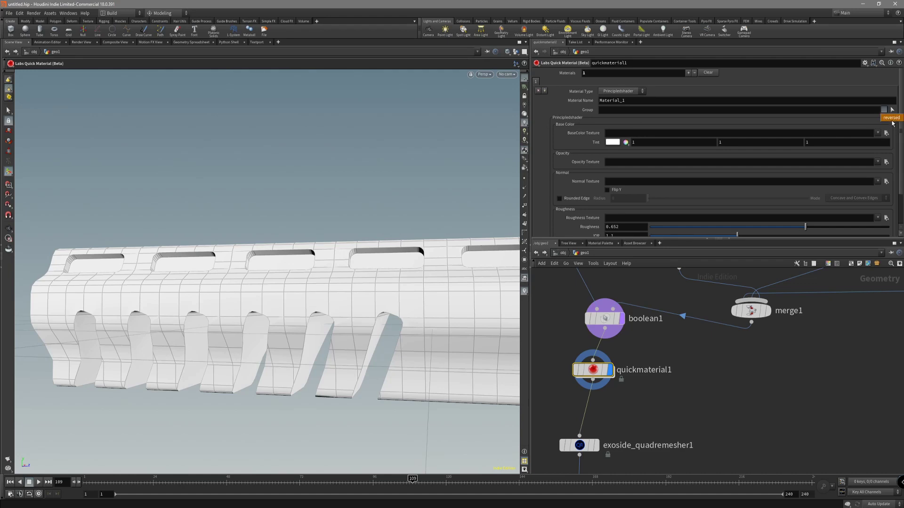
{"action": "left_click", "coordinate": [892, 120]}
{"action": "mouse_move", "coordinate": [459, 277]}
{"action": "left_mouse_down", "text": "alt"}
{"action": "mouse_move", "coordinate": [419, 286]}
{"action": "mouse_move", "coordinate": [464, 313]}
{"action": "mouse_move", "coordinate": [389, 268]}
{"action": "left_mouse_up", "text": "alt"}
{"action": "key", "text": "shift+w"}
{"action": "key", "text": "shift+w"}
{"action": "left_click_drag", "start_coordinate": [468, 281], "coordinate": [498, 281]}
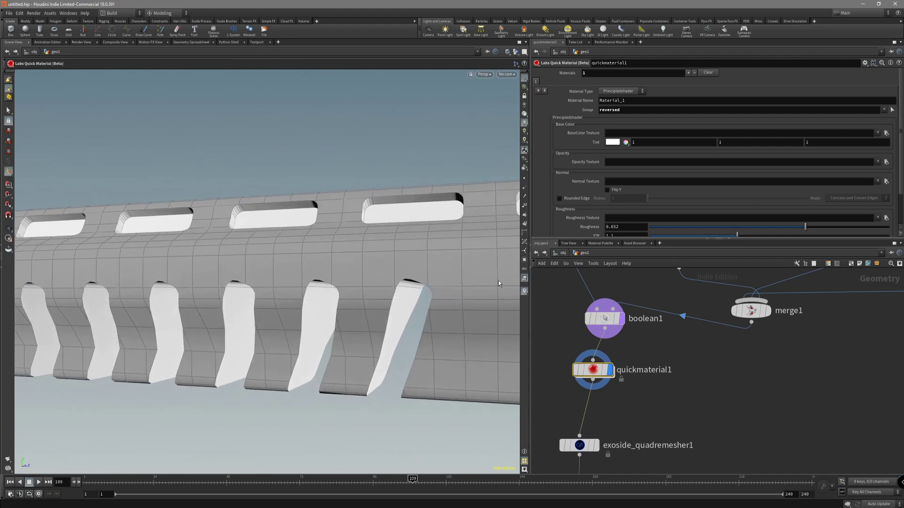
Set the quick material's tint to light gray, 0.6667 for all three channels, and check the slot faces
{"action": "left_click", "coordinate": [612, 141]}
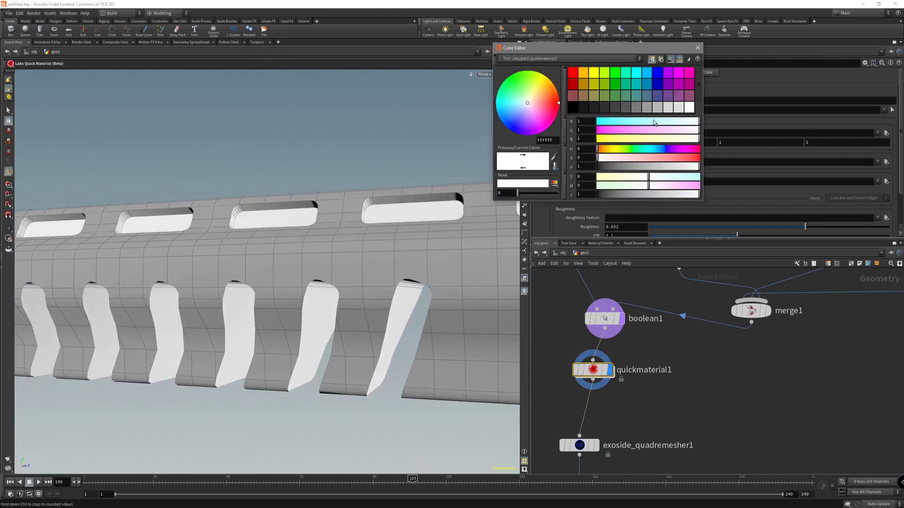
{"action": "left_click", "coordinate": [609, 111]}
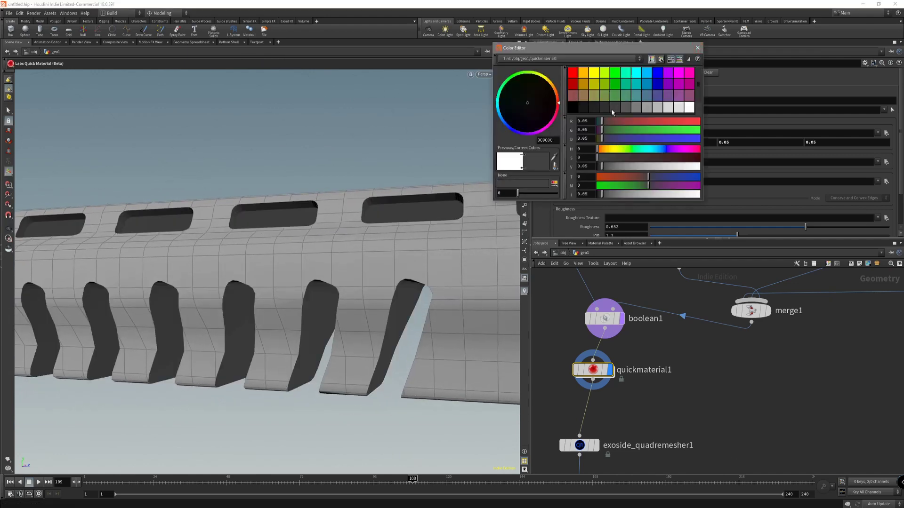
{"action": "left_click", "coordinate": [675, 112]}
{"action": "left_click", "coordinate": [697, 48]}
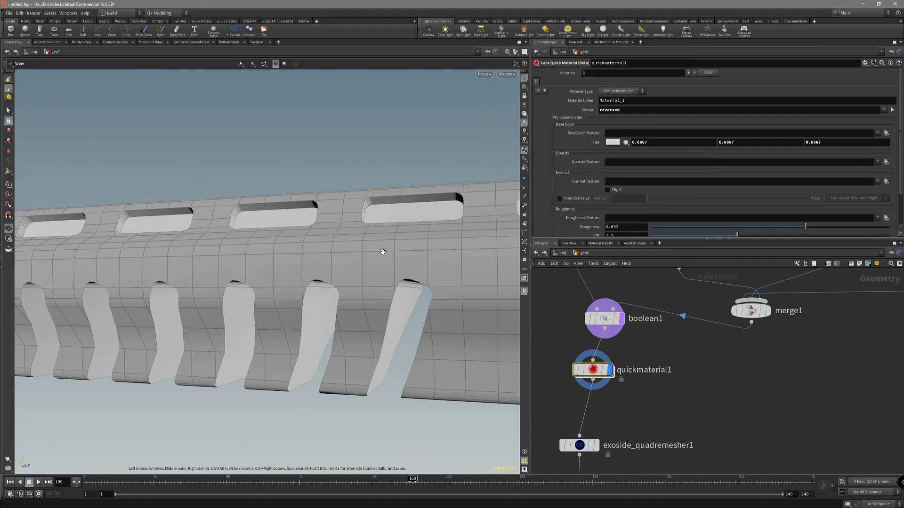
{"action": "left_click_drag", "start_coordinate": [380, 250], "coordinate": [354, 264]}
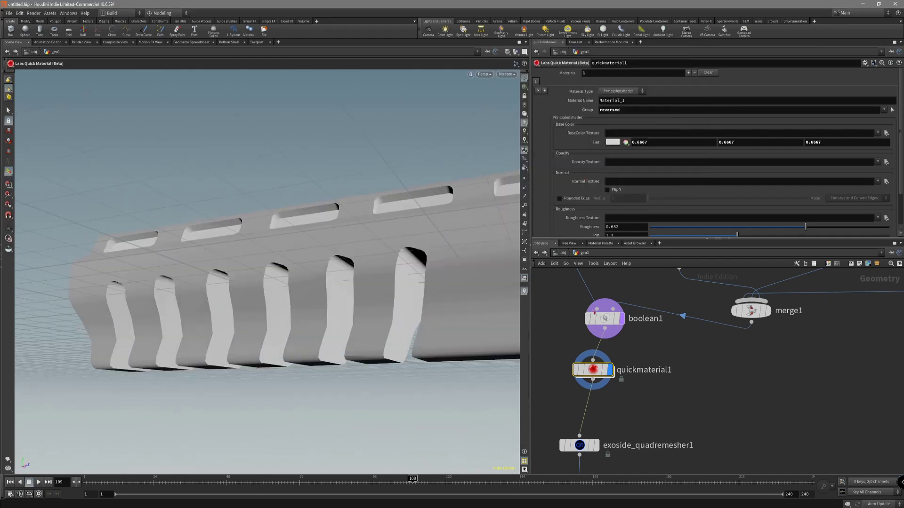
Display the exoside_quadremesher1 node and enable Use Material Boundaries
{"action": "left_click", "coordinate": [584, 445]}
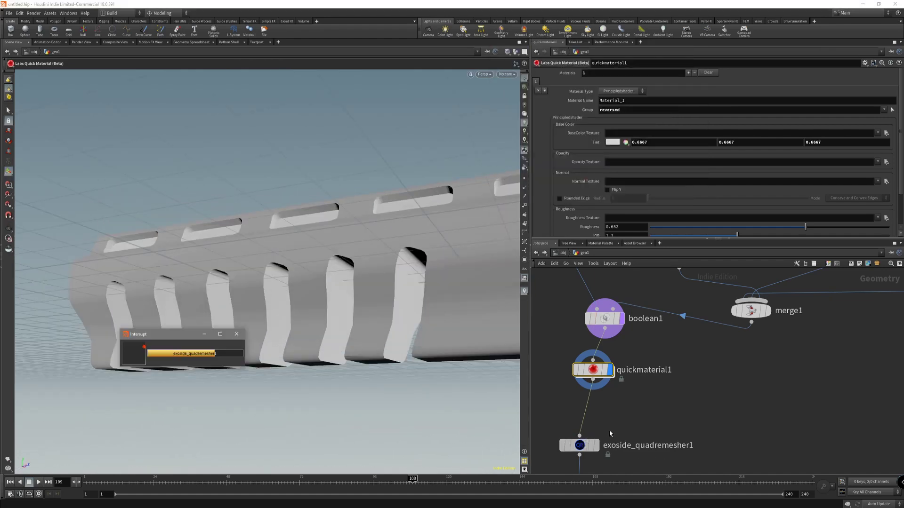
{"action": "left_click", "coordinate": [596, 445]}
{"action": "left_click_drag", "start_coordinate": [447, 293], "coordinate": [472, 282], "text": "alt"}
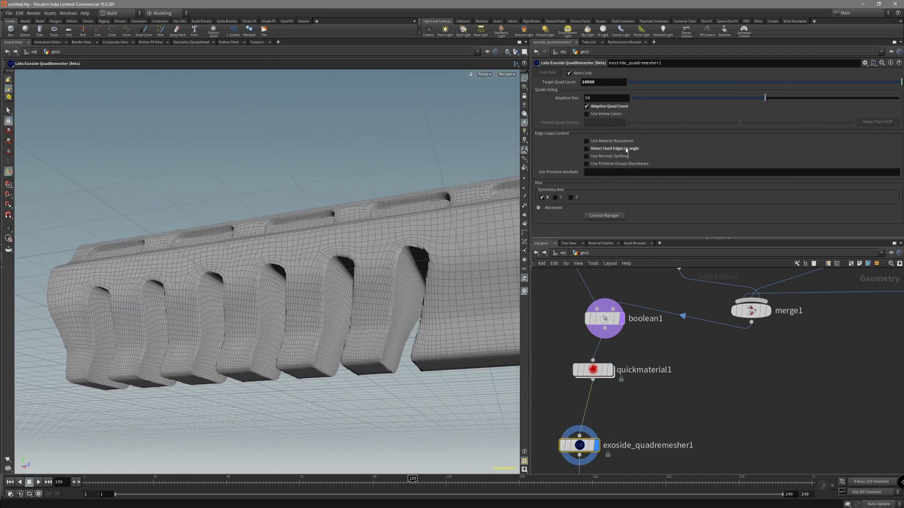
{"action": "left_click_drag", "start_coordinate": [366, 276], "coordinate": [424, 293], "text": "alt"}
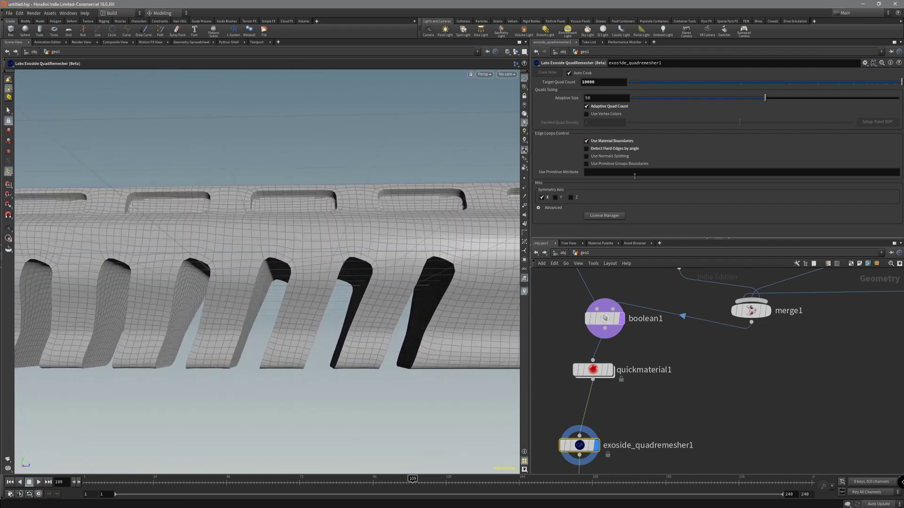
Examine the material-boundary remesh result without wireframe, checking the edges of the slots, slanted cuts and round holes
{"action": "mouse_move", "coordinate": [489, 279]}
{"action": "left_mouse_down", "text": "alt"}
{"action": "mouse_move", "coordinate": [455, 272]}
{"action": "mouse_move", "coordinate": [470, 286]}
{"action": "mouse_move", "coordinate": [393, 293]}
{"action": "left_mouse_up", "text": "alt"}
{"action": "key", "text": "shift+w"}
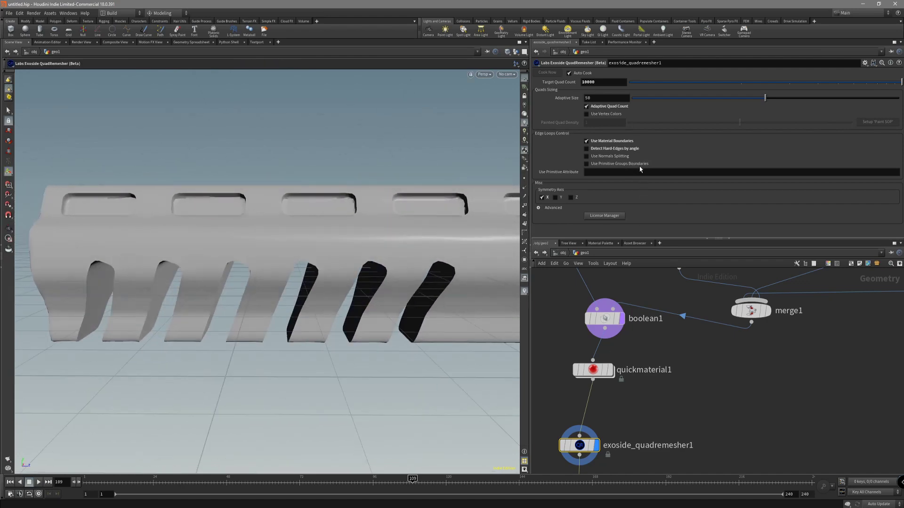
{"action": "left_click_drag", "start_coordinate": [439, 324], "coordinate": [407, 302], "text": "alt"}
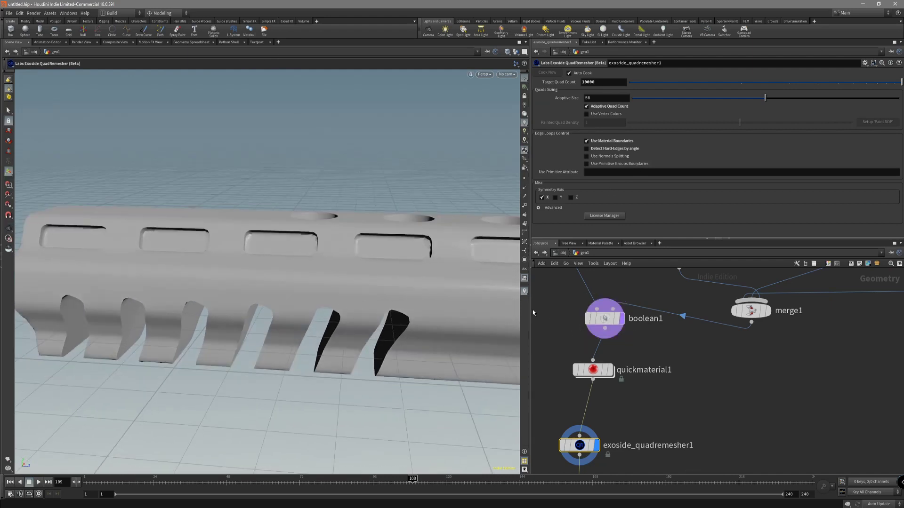